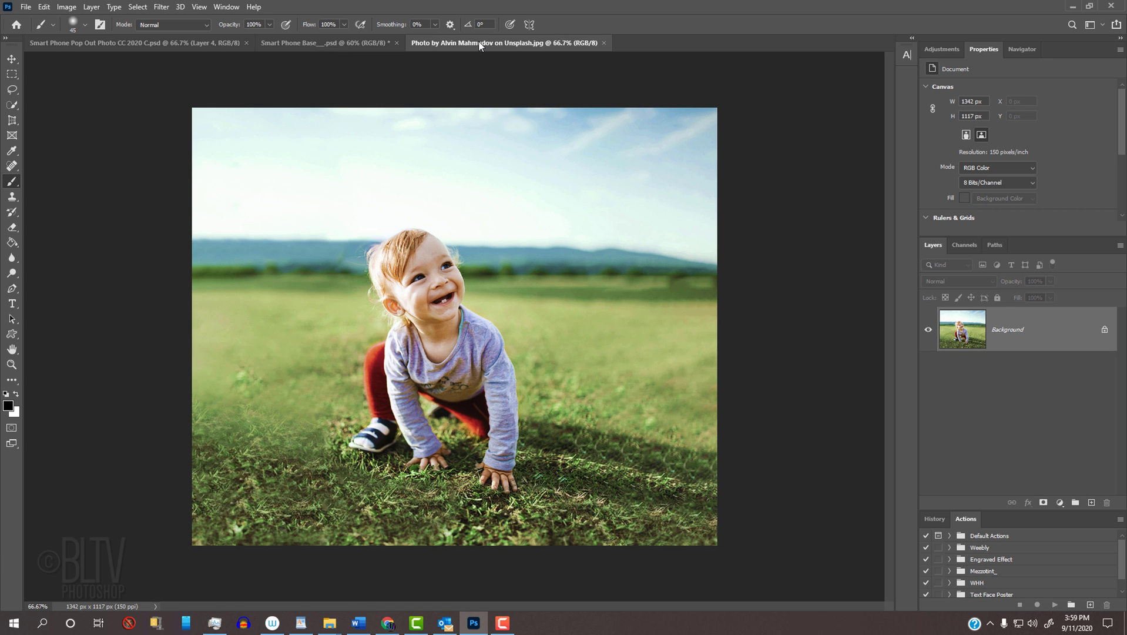
# Step: Switch to the Smart Phone Base document with the phone on the wooden table
pyautogui.click(332, 46)
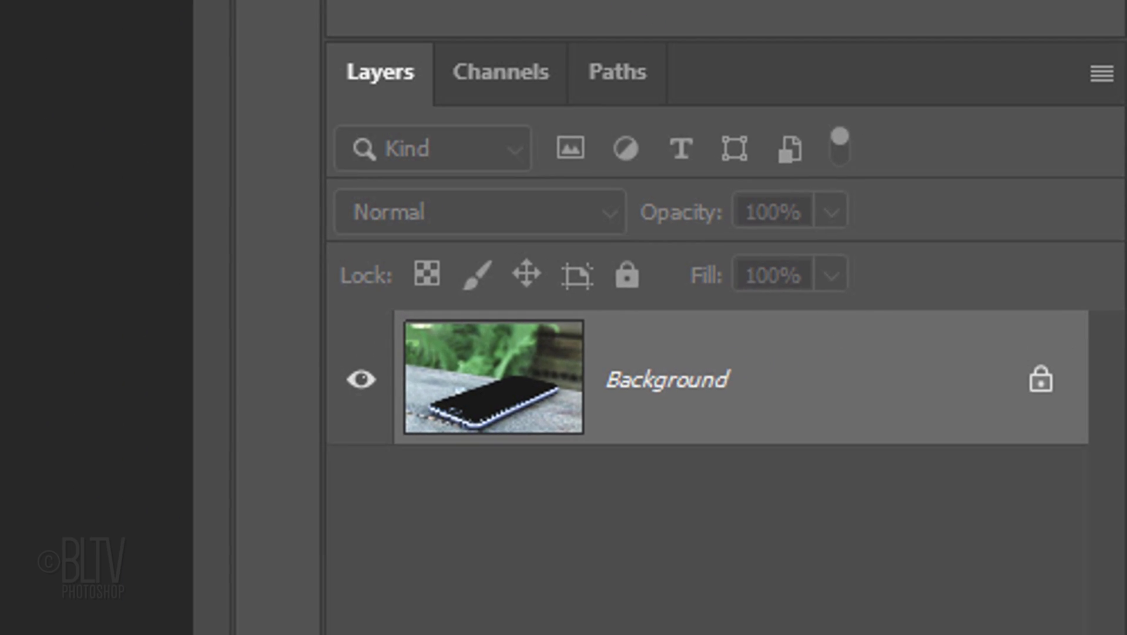
# Step: Inspect the Screen shape channel over the RGB photo, then return to Layers and the baby photo
pyautogui.click(460, 87)
pyautogui.click(433, 383)
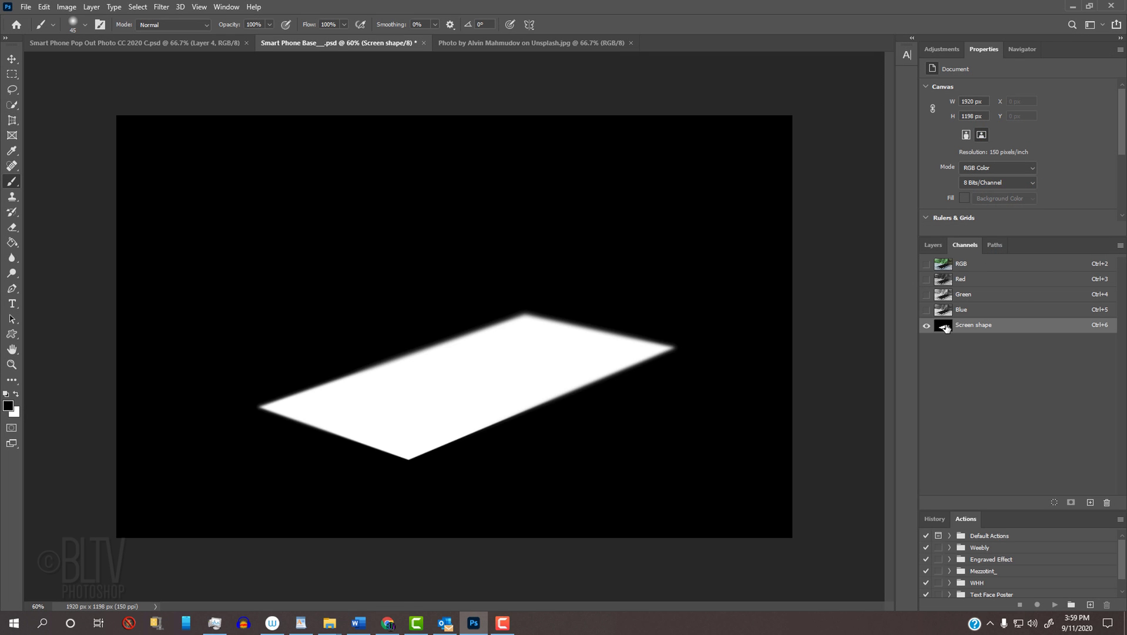
pyautogui.click(927, 264)
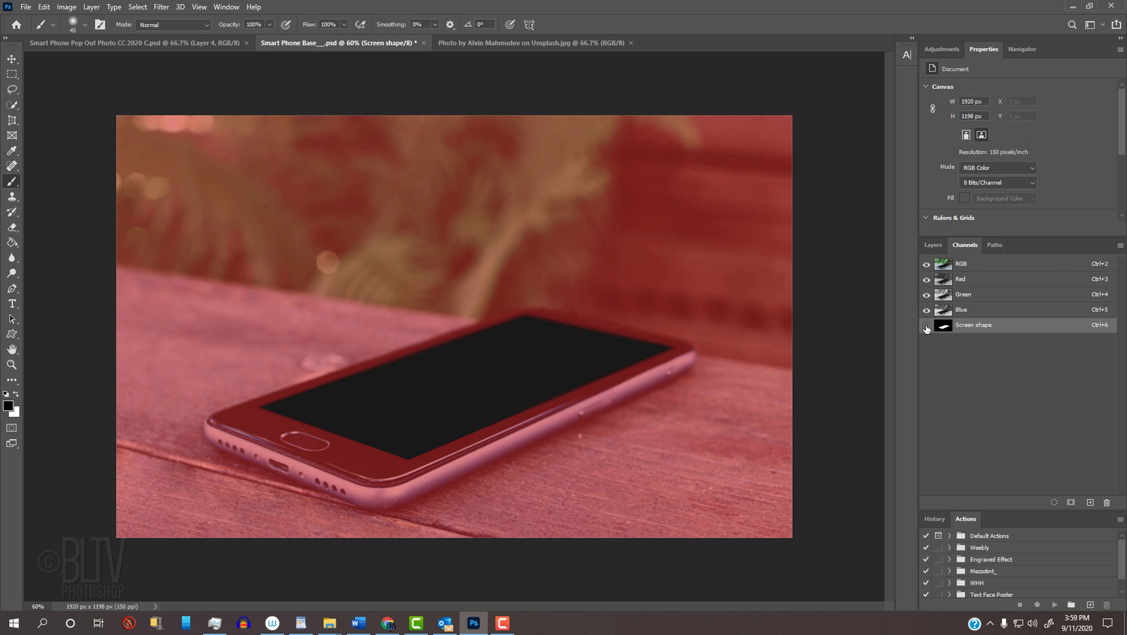
pyautogui.click(927, 326)
pyautogui.click(933, 246)
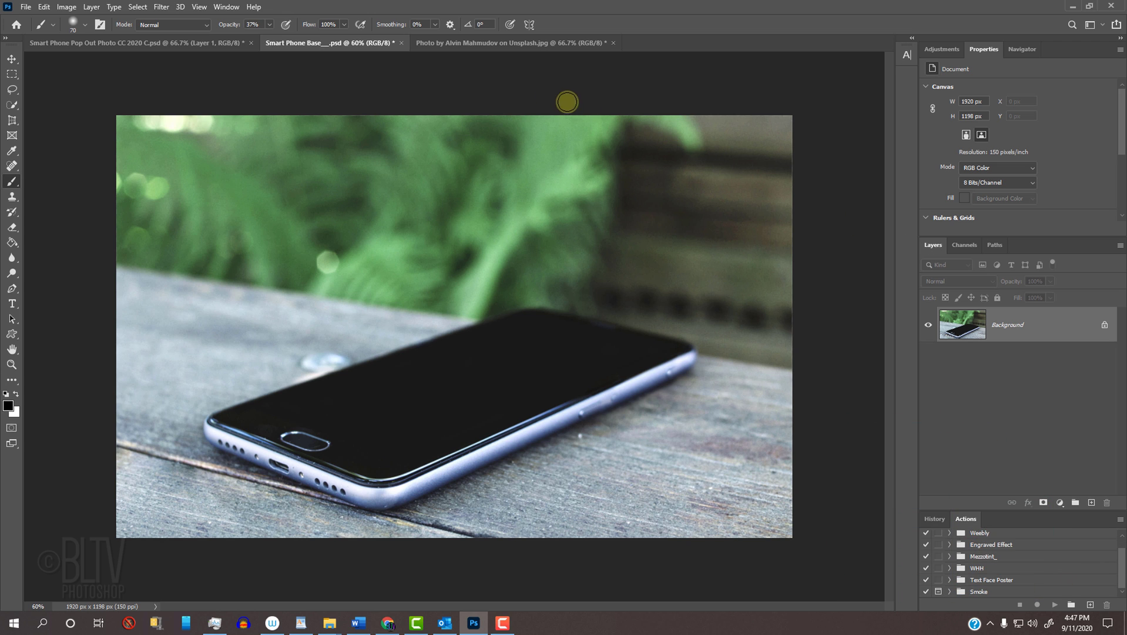
pyautogui.click(498, 44)
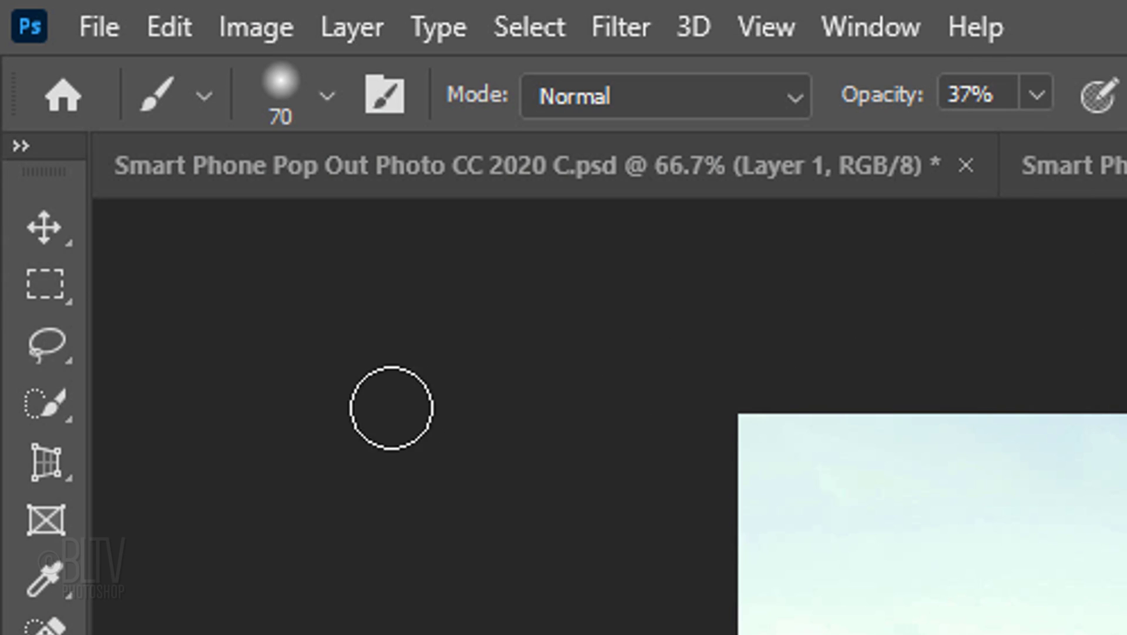
# Step: Brush a Quick Selection over the baby's hair down to the neck, subtracting extra areas with Alt
pyautogui.click(13, 106)
pyautogui.rightClick(49, 409)
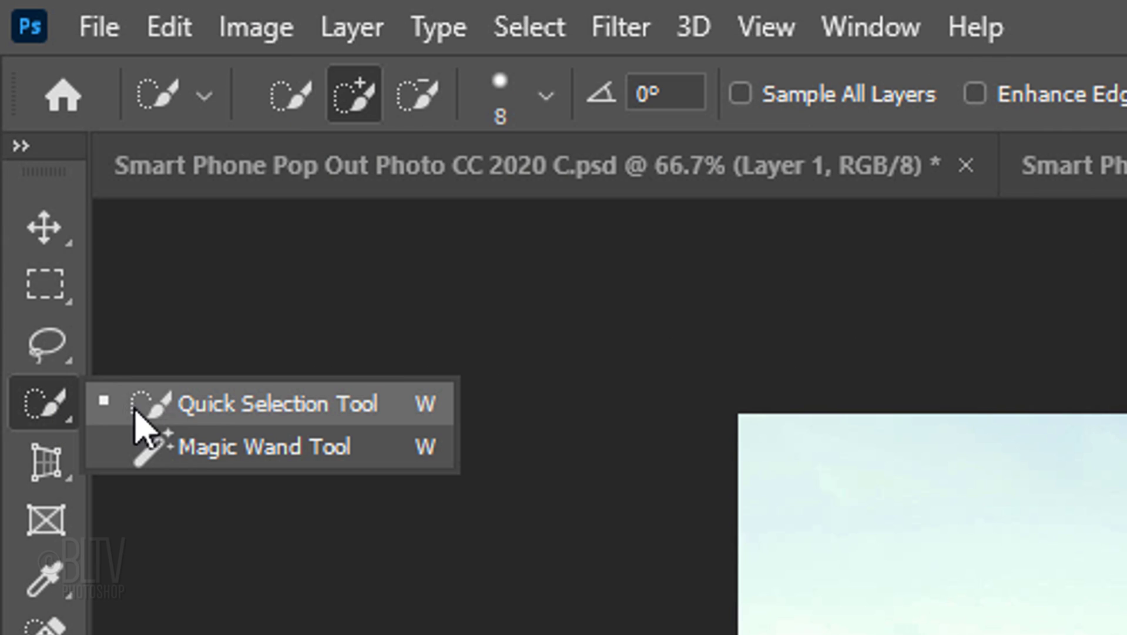
pyautogui.click(244, 406)
pyautogui.moveTo(383, 96)
pyautogui.mouseDown()
pyautogui.moveTo(473, 41)
pyautogui.moveTo(513, 53)
pyautogui.moveTo(576, 147)
pyautogui.moveTo(506, 143)
pyautogui.moveTo(418, 171)
pyautogui.moveTo(423, 201)
pyautogui.moveTo(491, 239)
pyautogui.moveTo(548, 202)
pyautogui.moveTo(511, 269)
pyautogui.moveTo(466, 317)
pyautogui.moveTo(552, 275)
pyautogui.moveTo(614, 276)
pyautogui.moveTo(652, 345)
pyautogui.moveTo(654, 400)
pyautogui.mouseUp()
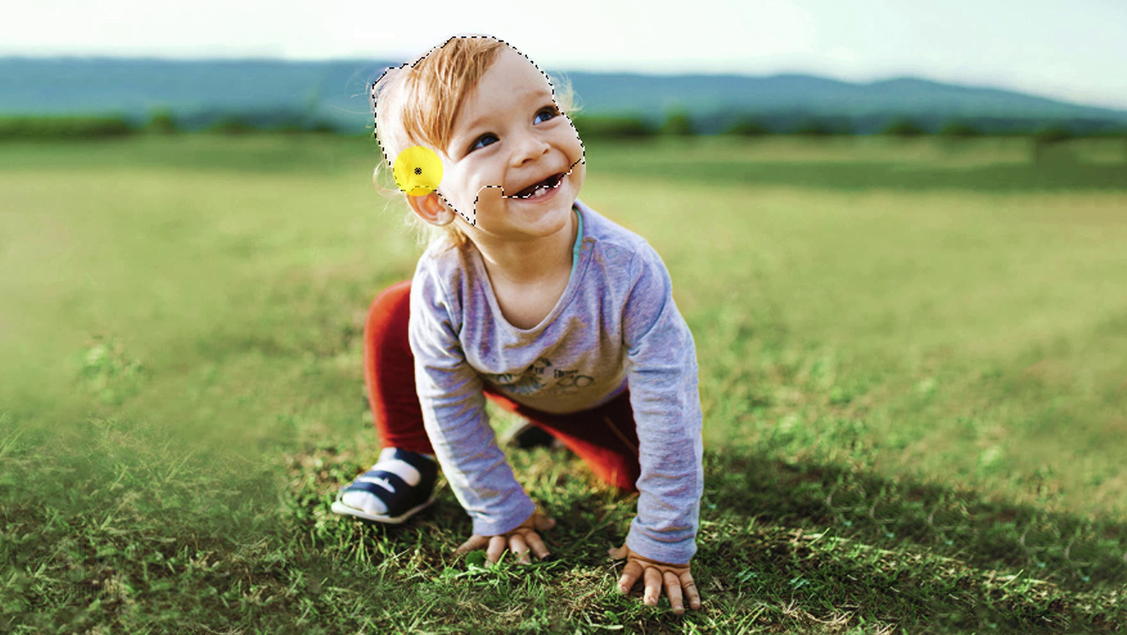
pyautogui.press('alt')
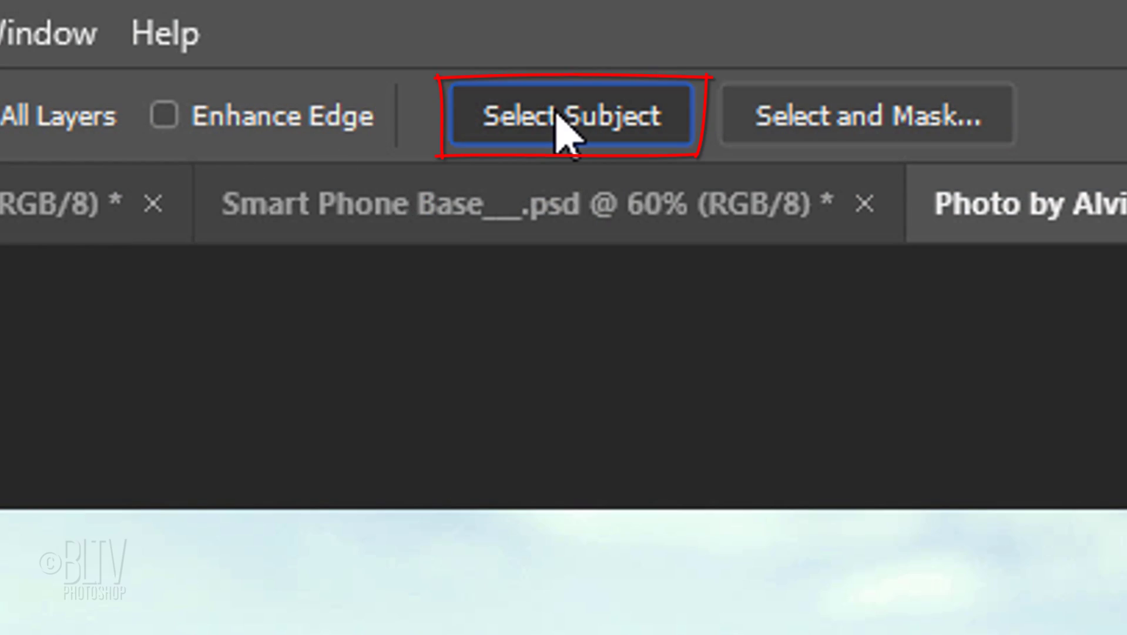
# Step: Run Select Subject on the baby and check its coverage in Quick Mask before exiting
pyautogui.click(561, 118)
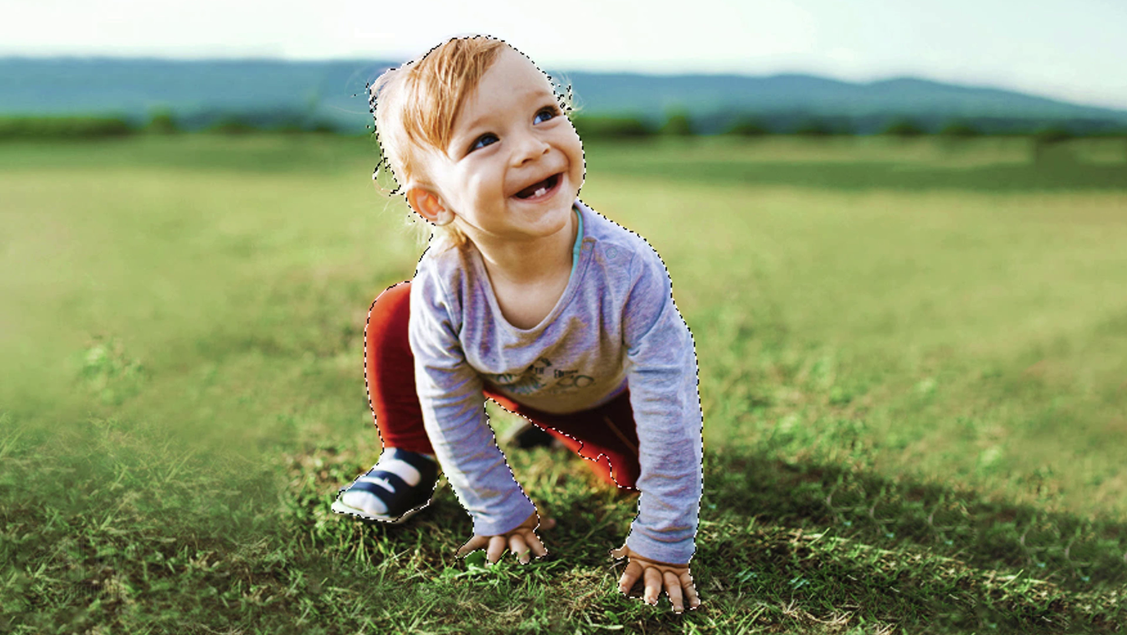
pyautogui.press('q')
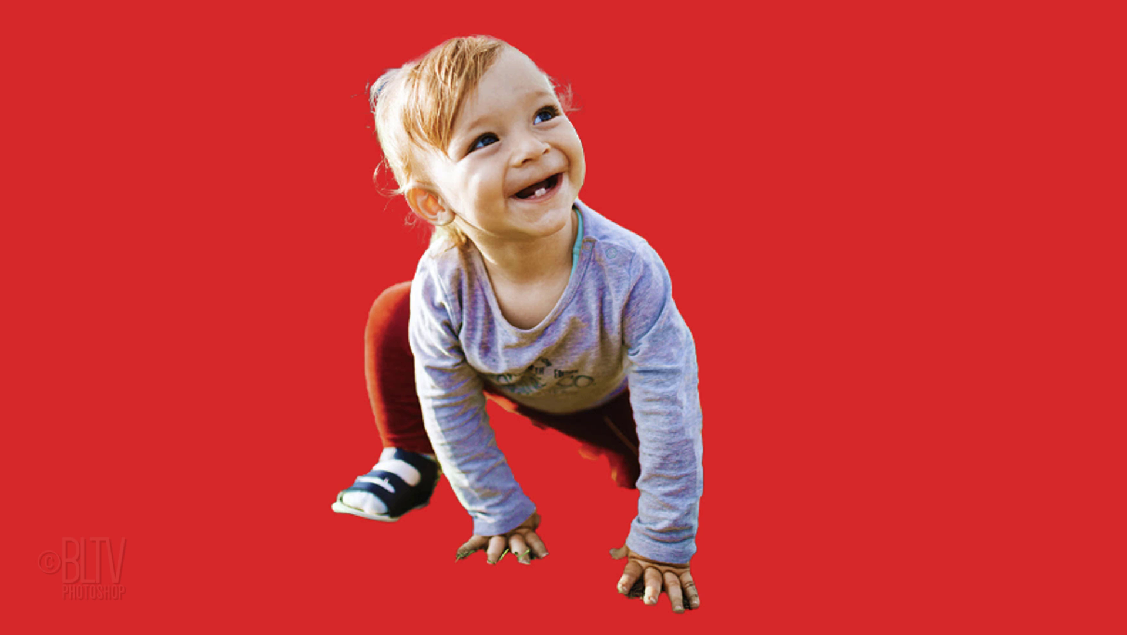
pyautogui.press('q')
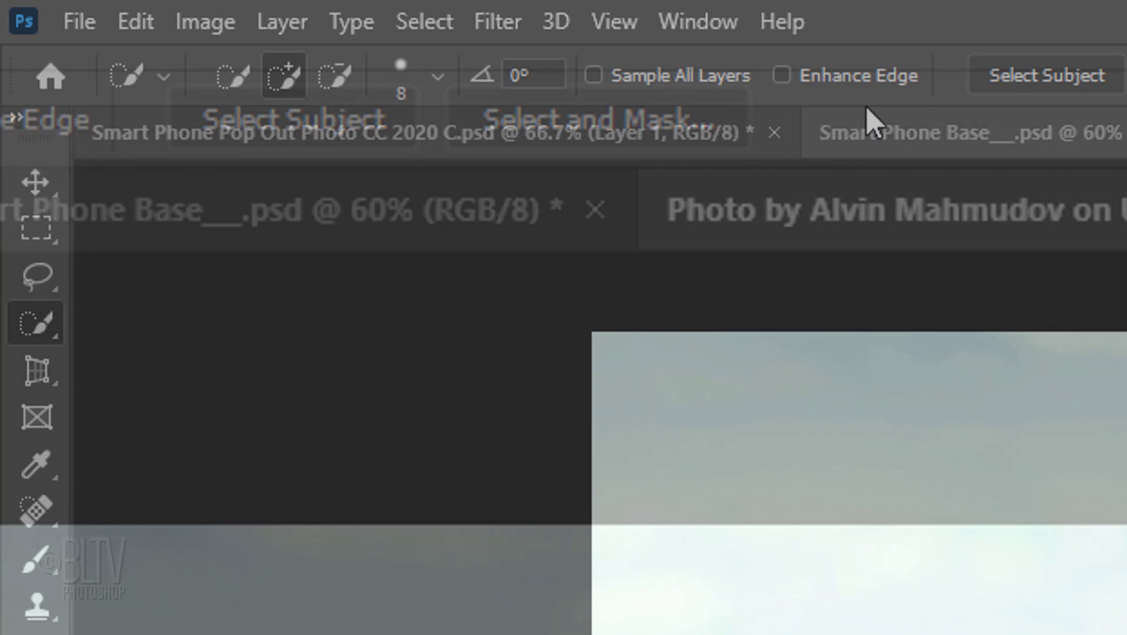
pyautogui.click(432, 23)
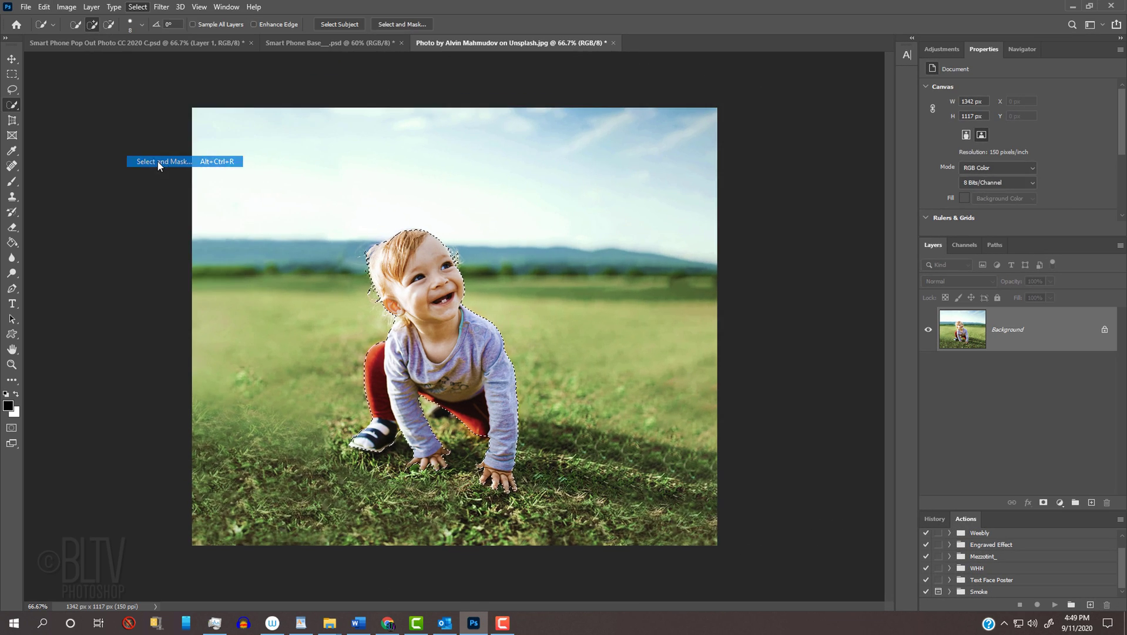
# Step: In legacy Refine Edge, enable Smart Radius and brush along the hair at the top of the head
pyautogui.keyDown('shift'); pyautogui.click(482, 497); pyautogui.keyUp('shift')
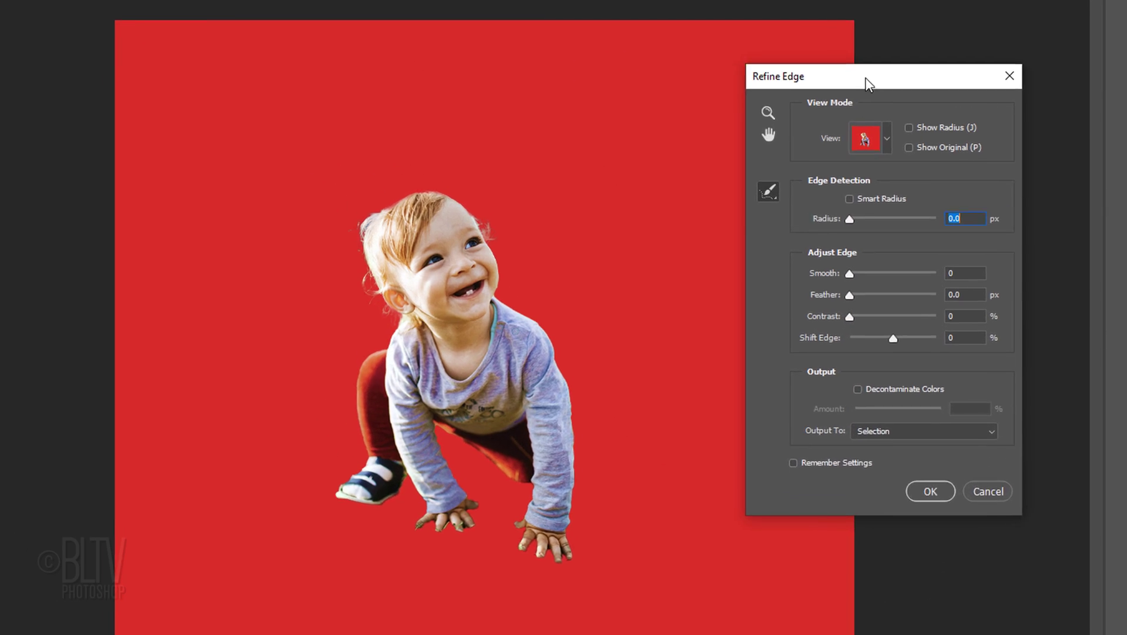
pyautogui.moveTo(726, 153); pyautogui.dragTo(635, 154)
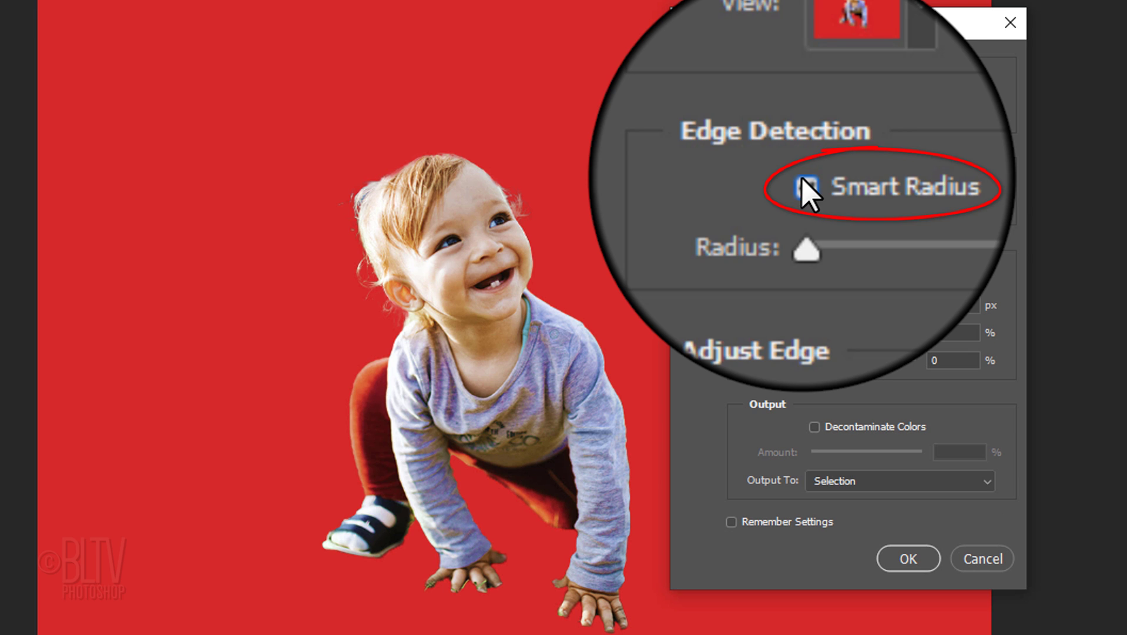
pyautogui.click(801, 181)
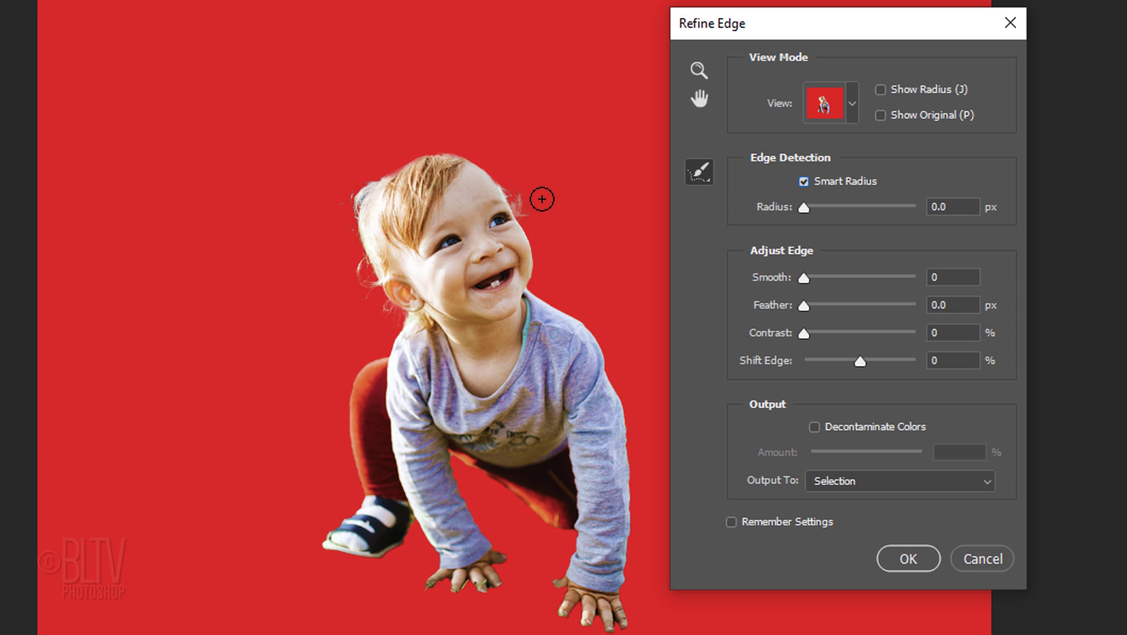
pyautogui.press('capslock')
pyautogui.press('[')
pyautogui.press(']')
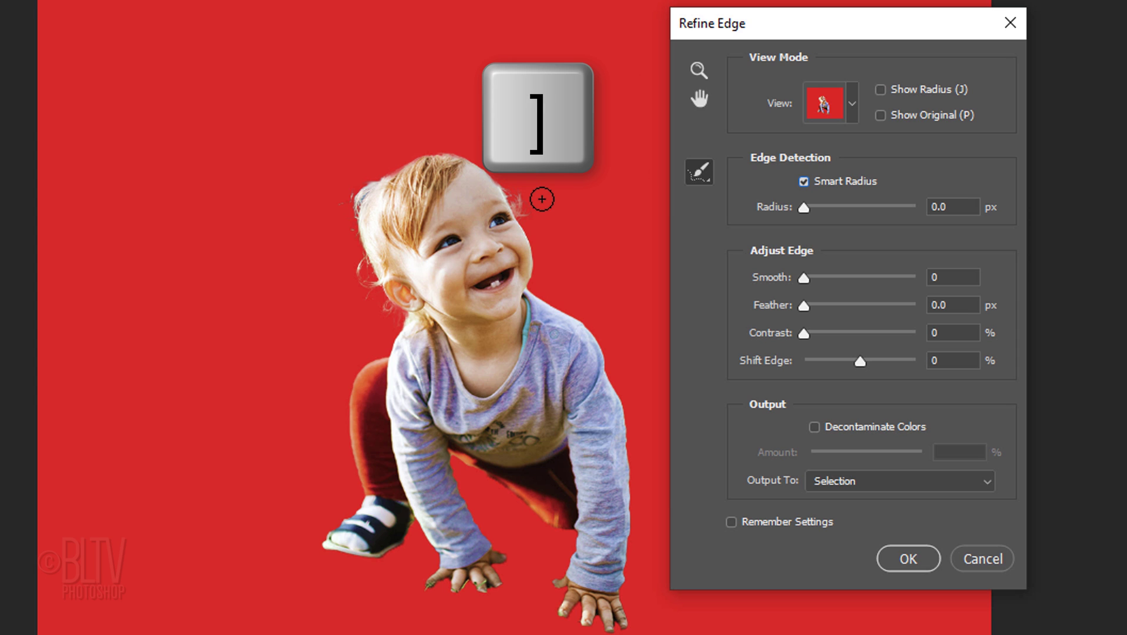
pyautogui.moveTo(503, 177)
pyautogui.mouseDown()
pyautogui.moveTo(427, 143)
pyautogui.moveTo(393, 157)
pyautogui.moveTo(384, 170)
pyautogui.moveTo(405, 164)
pyautogui.moveTo(348, 208)
pyautogui.moveTo(366, 272)
pyautogui.mouseUp()
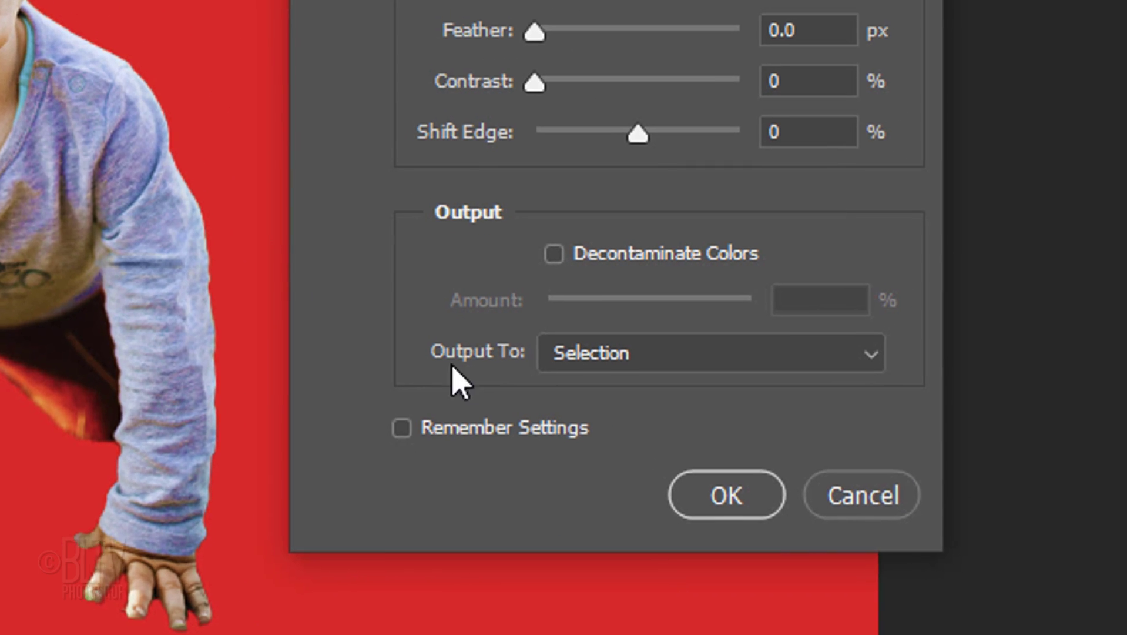
# Step: Output the refined edge as a Layer Mask and apply it
pyautogui.click(608, 350)
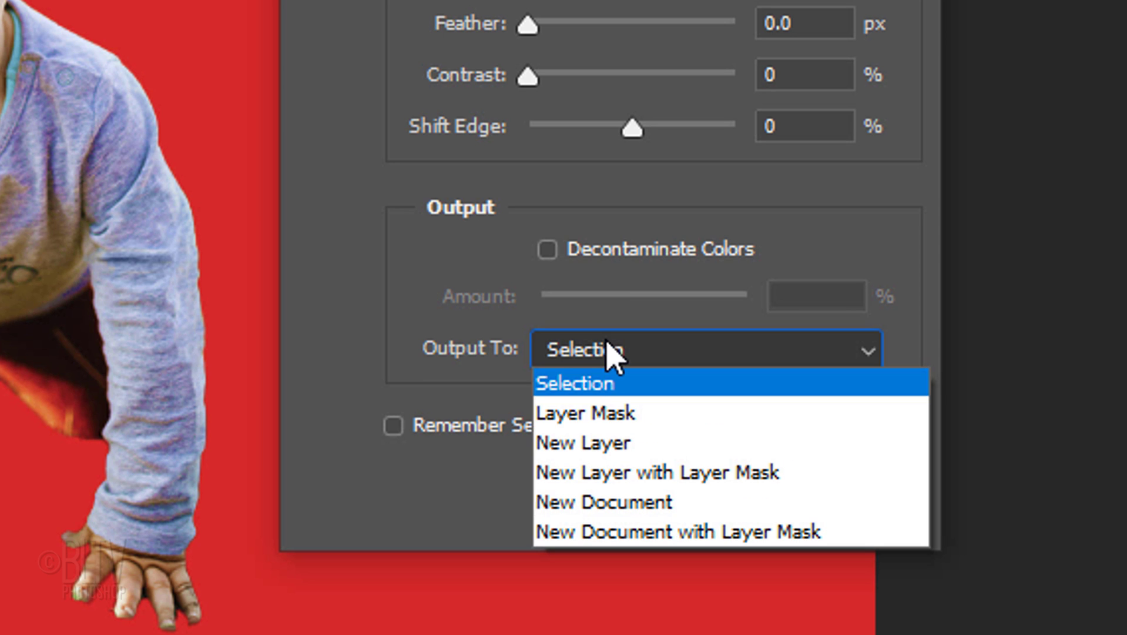
pyautogui.click(604, 417)
pyautogui.click(712, 501)
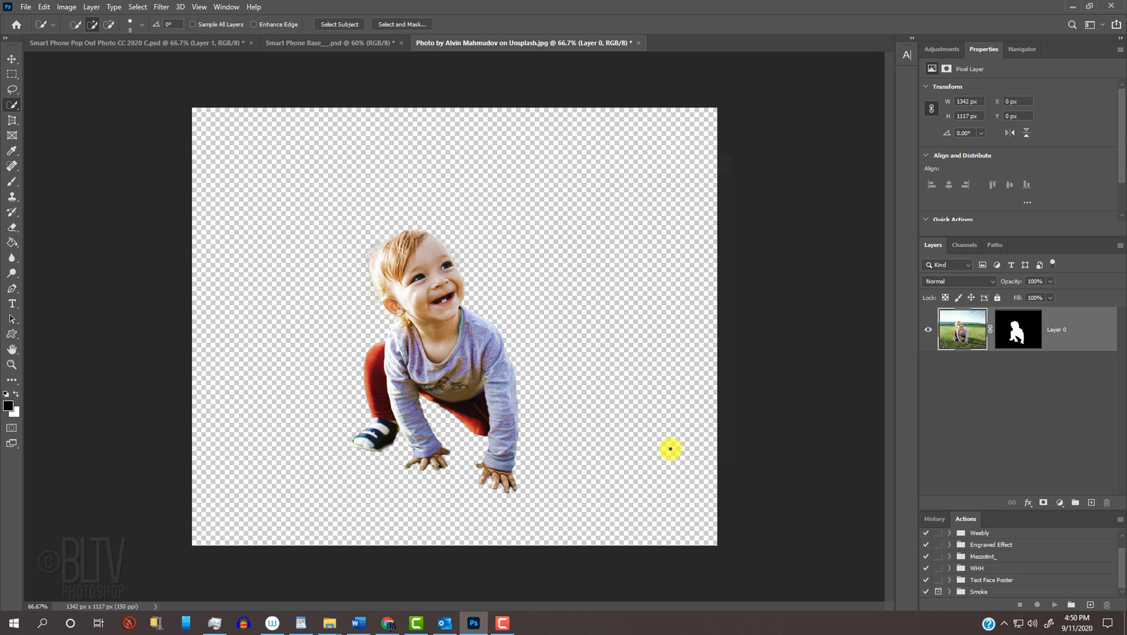
# Step: Move the cut-out baby into the Smart Phone Base document and place it over the screen
pyautogui.press('v')
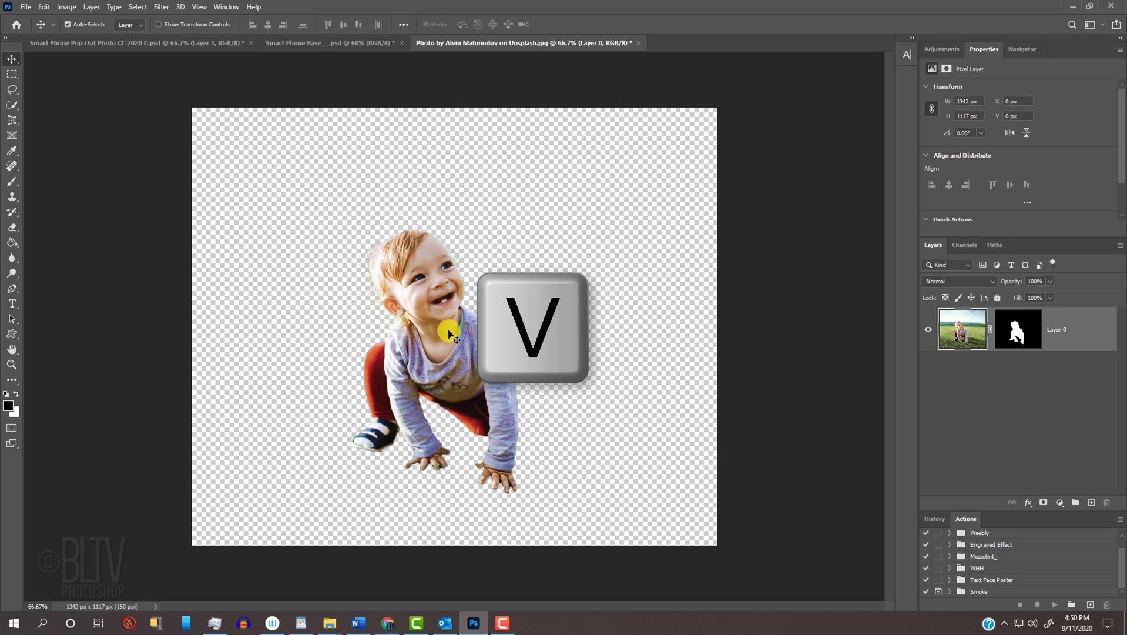
pyautogui.moveTo(438, 322); pyautogui.dragTo(451, 361)
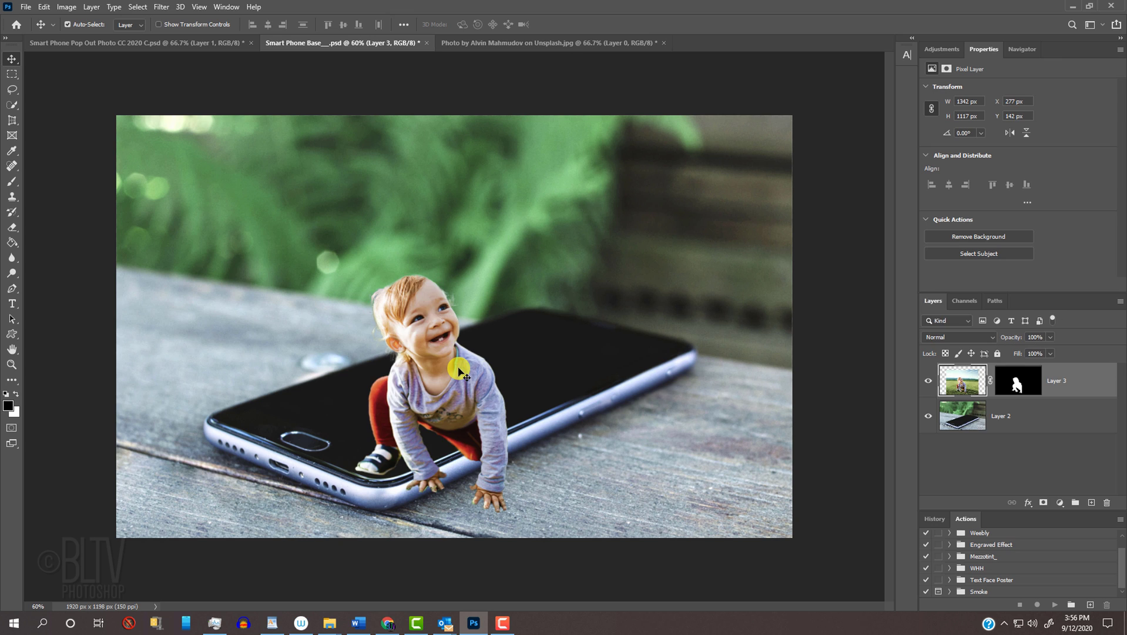
pyautogui.moveTo(459, 370); pyautogui.dragTo(462, 272)
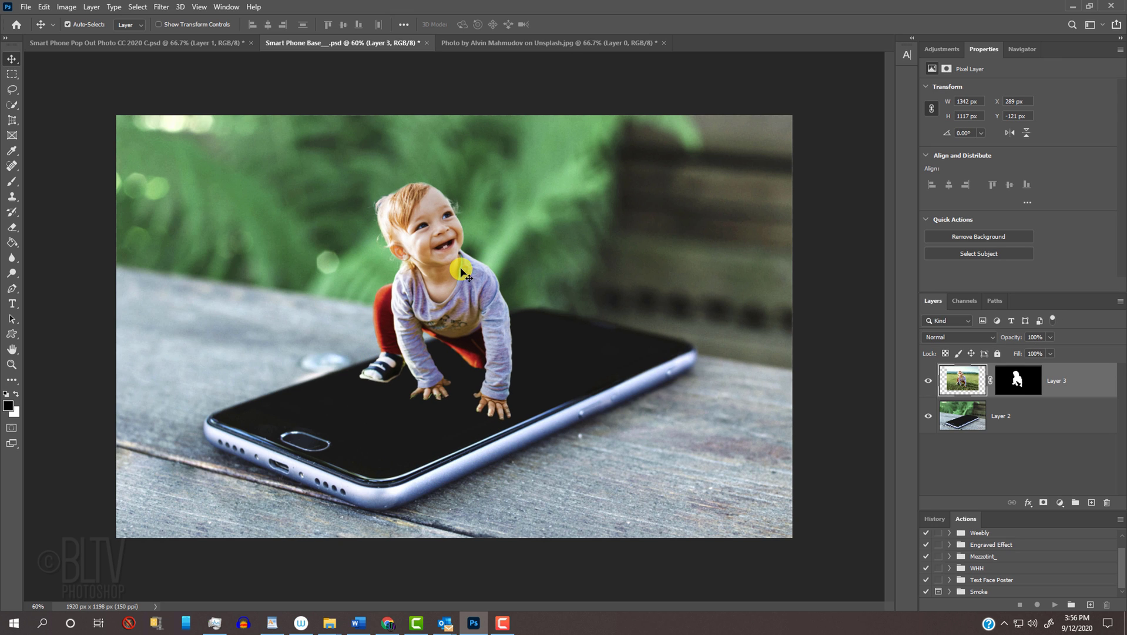
# Step: Scale the baby layer proportionally from its centre to about 109% and nudge it up-right
pyautogui.hotkey('ctrl', 't')
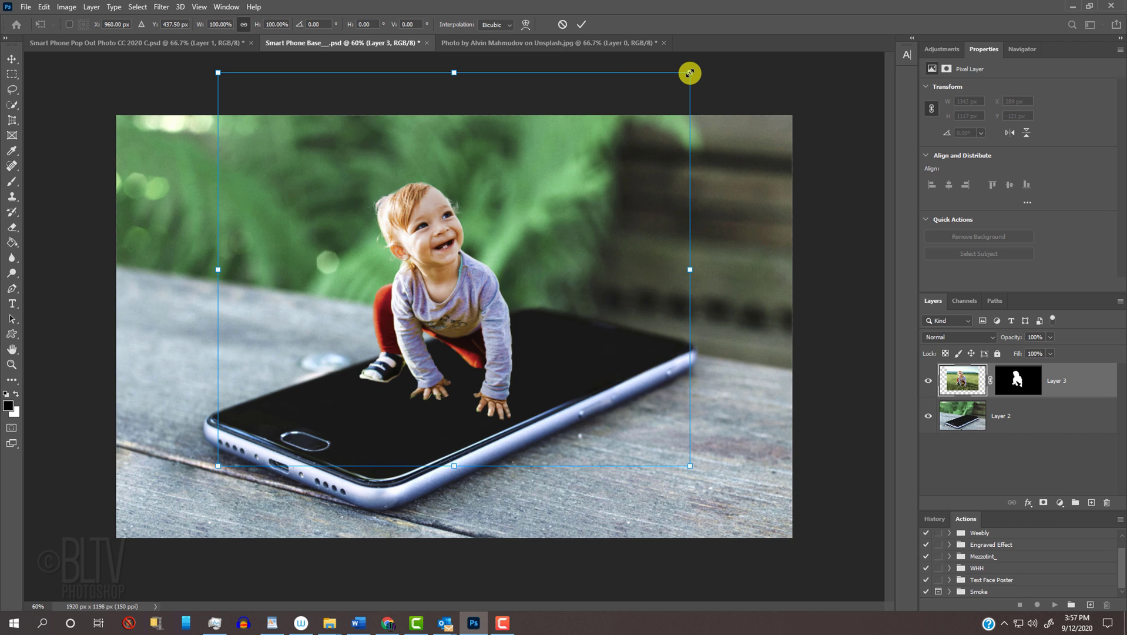
pyautogui.hotkey('alt', 'shift')
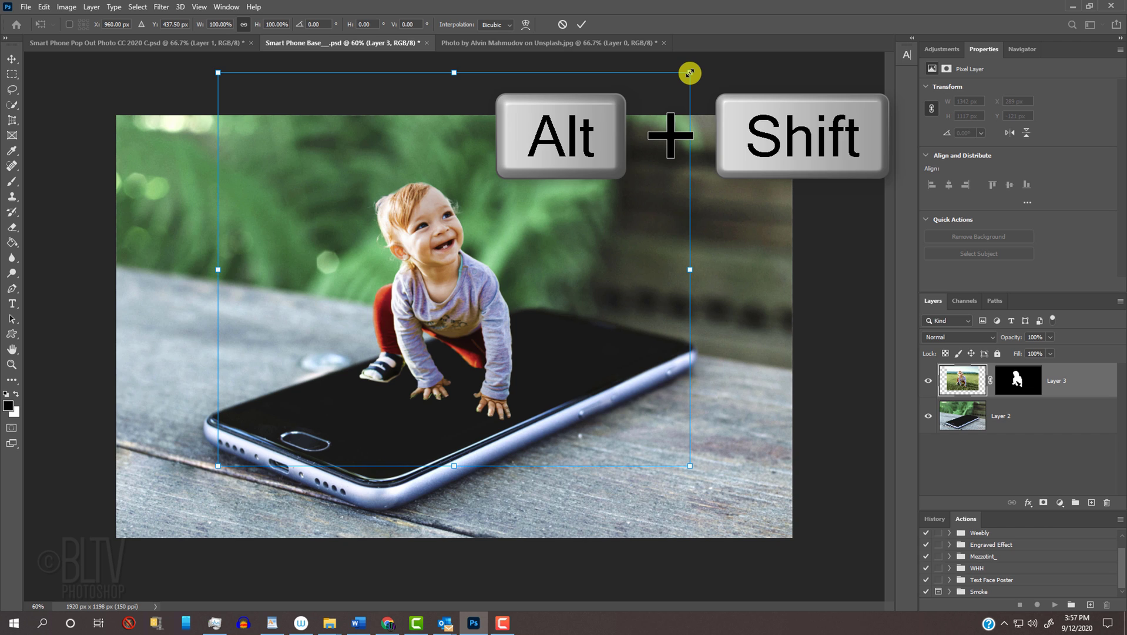
pyautogui.moveTo(691, 71); pyautogui.dragTo(714, 57)
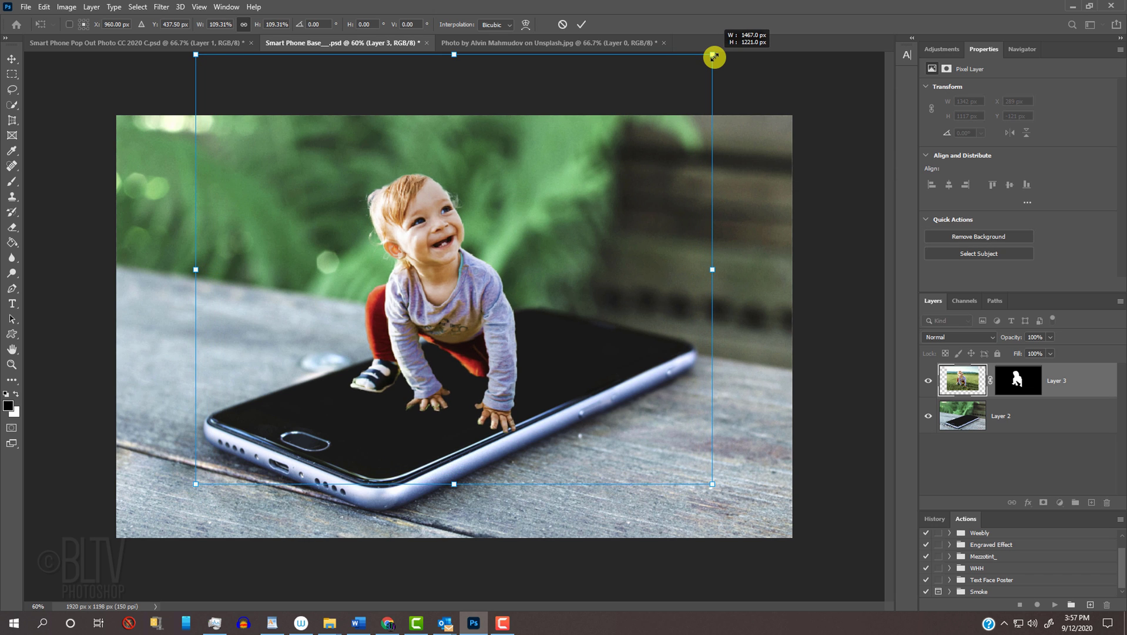
pyautogui.press('alt')
pyautogui.moveTo(450, 276); pyautogui.dragTo(458, 266)
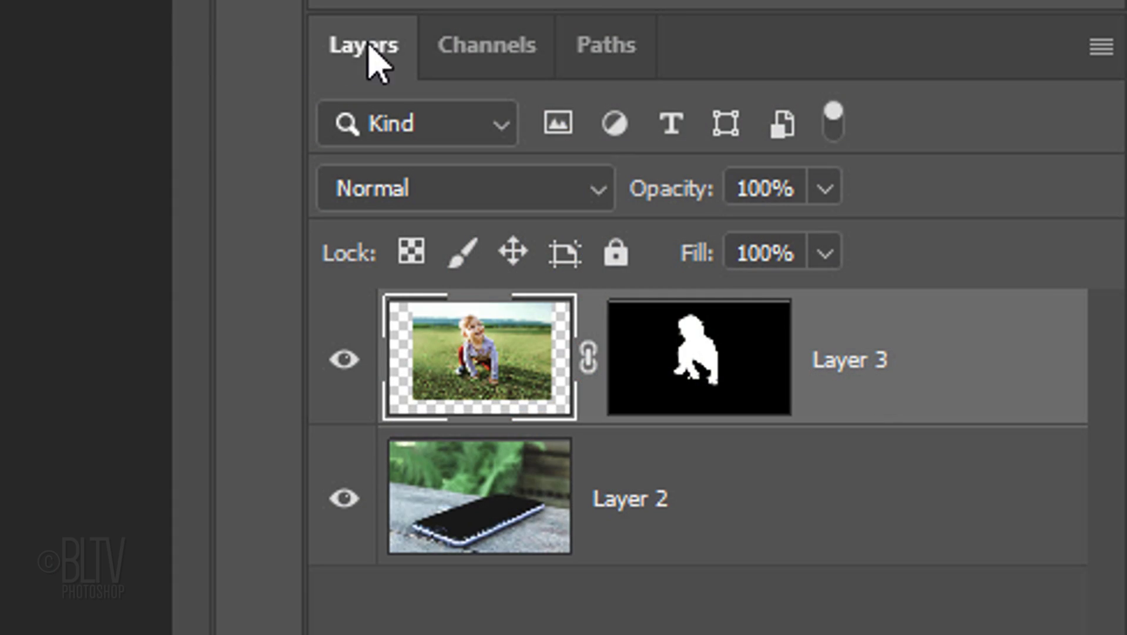
pyautogui.click(486, 51)
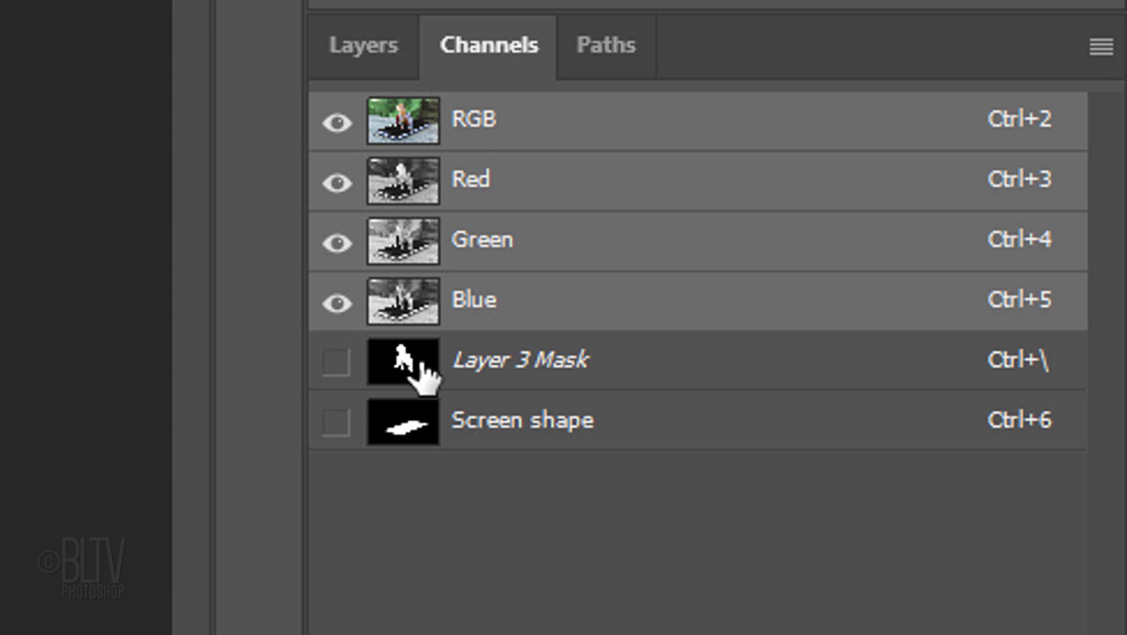
# Step: Load the Screen shape channel as a selection and target Layer 3's layer mask
pyautogui.keyDown('ctrl'); pyautogui.click(411, 422); pyautogui.keyUp('ctrl')
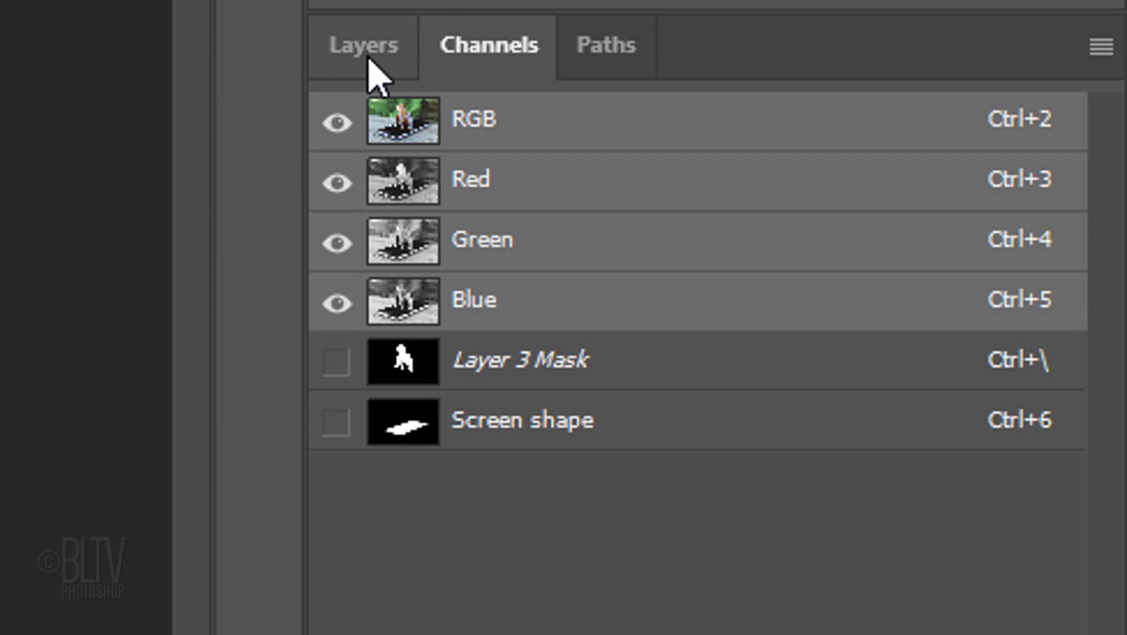
pyautogui.click(363, 45)
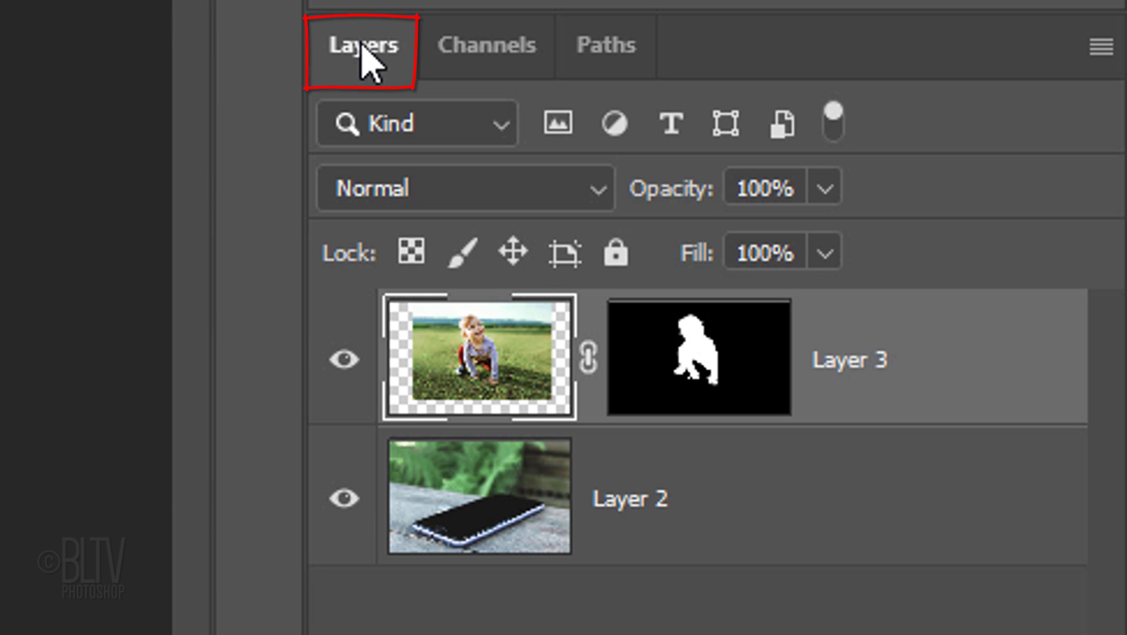
pyautogui.click(699, 355)
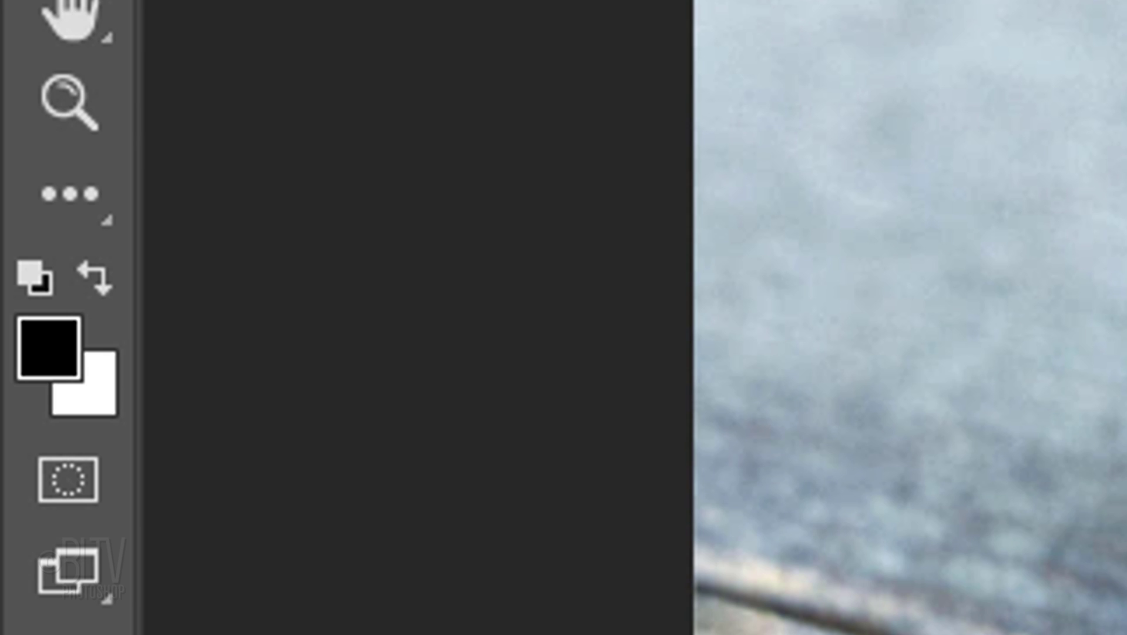
# Step: Reset colours to black and white, fill the screen selection on Layer 3's mask with white, then deselect
pyautogui.press('d')
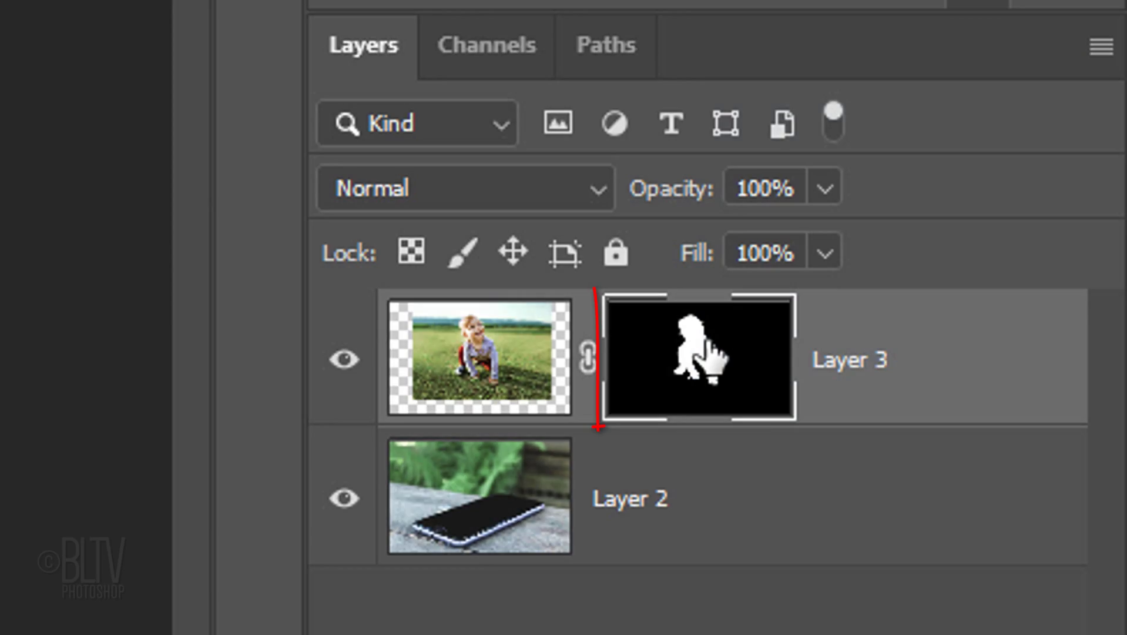
pyautogui.hotkey('ctrl', 'Delete')
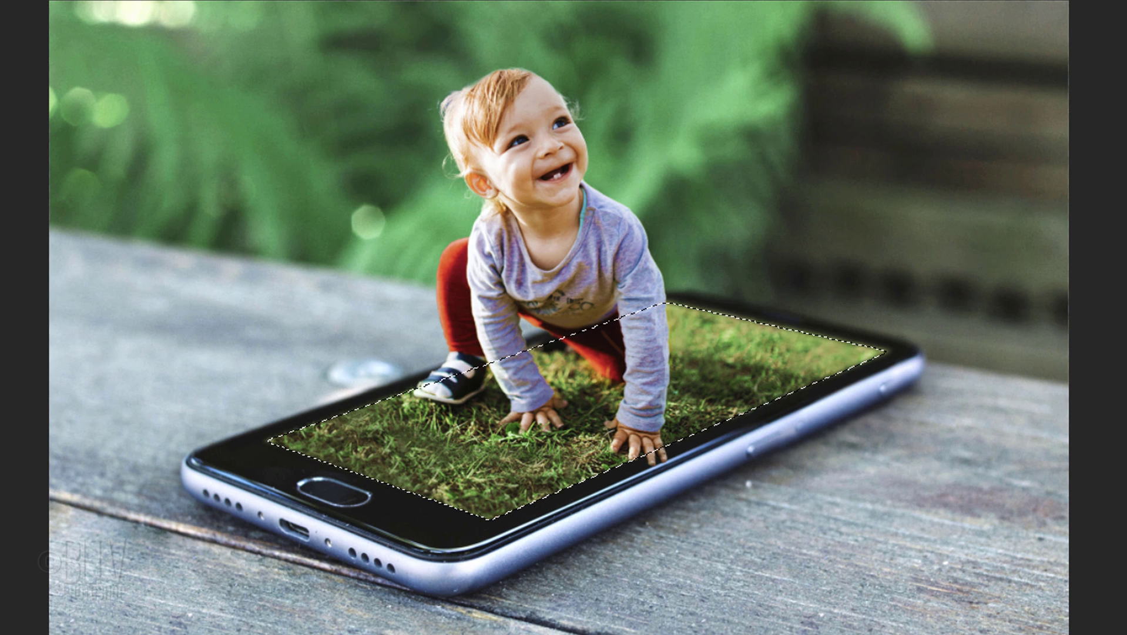
pyautogui.hotkey('ctrl', 'd')
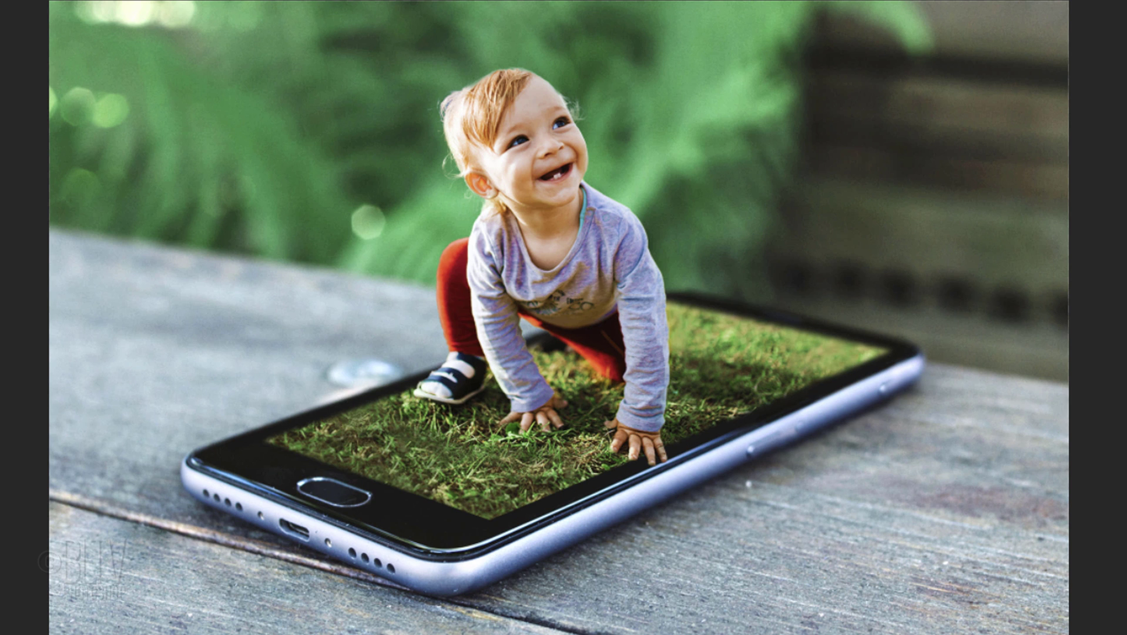
# Step: Adjust panel settings, target Layer 3's image, and select the Blur tool at 100% strength
pyautogui.moveTo(1087, 253); pyautogui.dragTo(935, 127)
pyautogui.moveTo(804, 270); pyautogui.dragTo(744, 268)
pyautogui.moveTo(764, 319); pyautogui.dragTo(758, 319)
pyautogui.moveTo(764, 318)
pyautogui.mouseDown()
pyautogui.moveTo(853, 347)
pyautogui.moveTo(717, 314)
pyautogui.mouseUp()
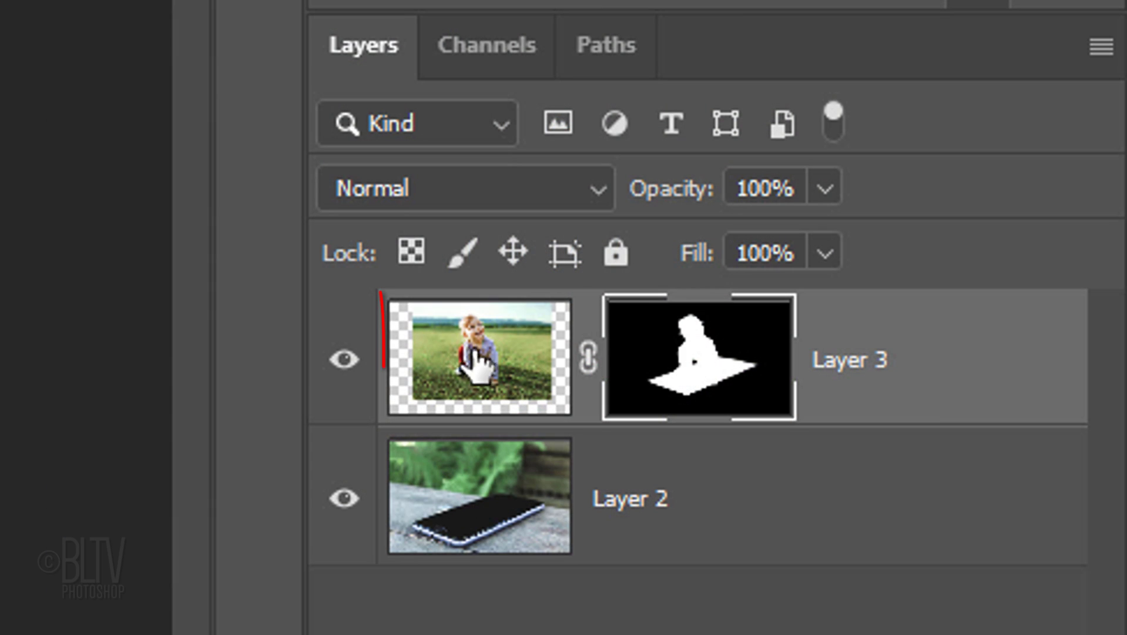
pyautogui.click(463, 361)
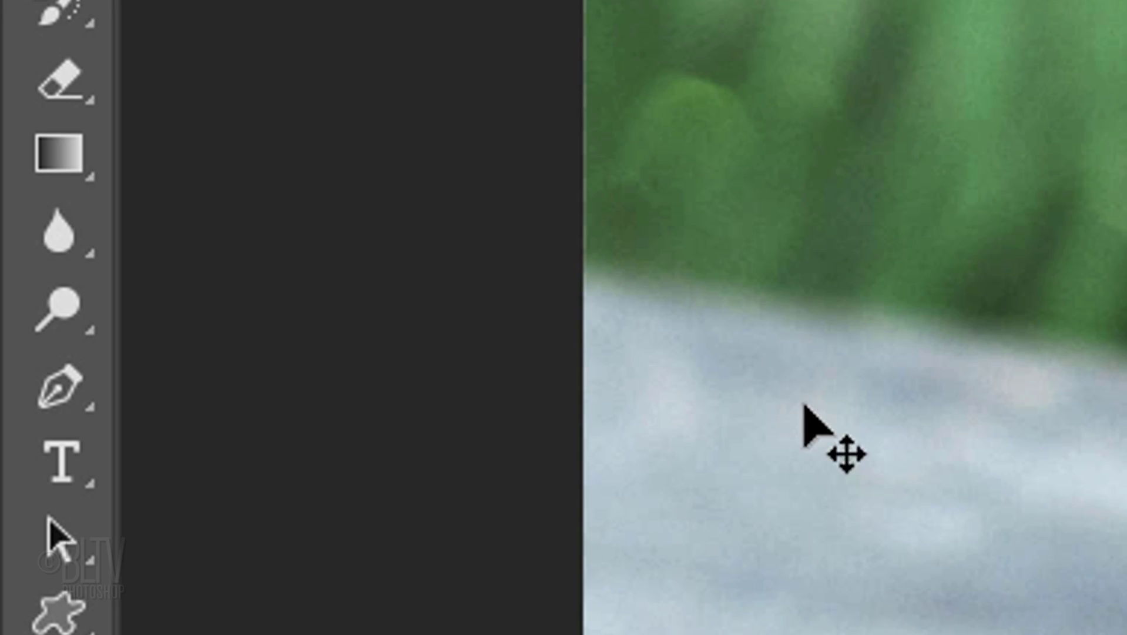
pyautogui.click(63, 241)
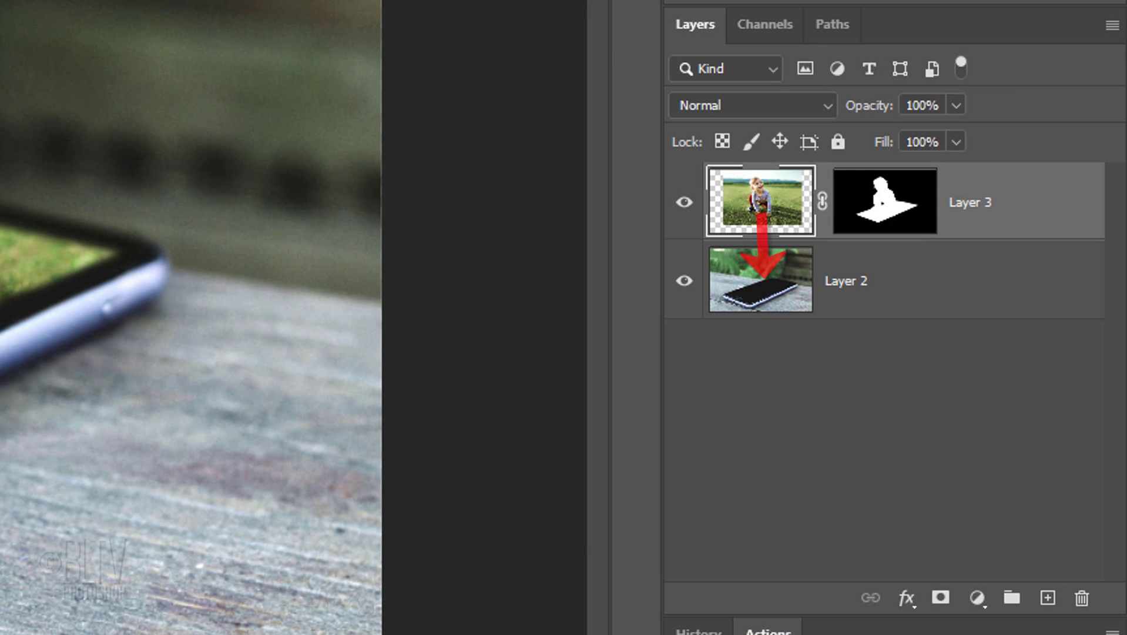
# Step: Add an empty Layer 4 beneath Layer 3 and choose a smaller Brush preset
pyautogui.keyDown('ctrl'); pyautogui.click(1048, 598); pyautogui.keyUp('ctrl')
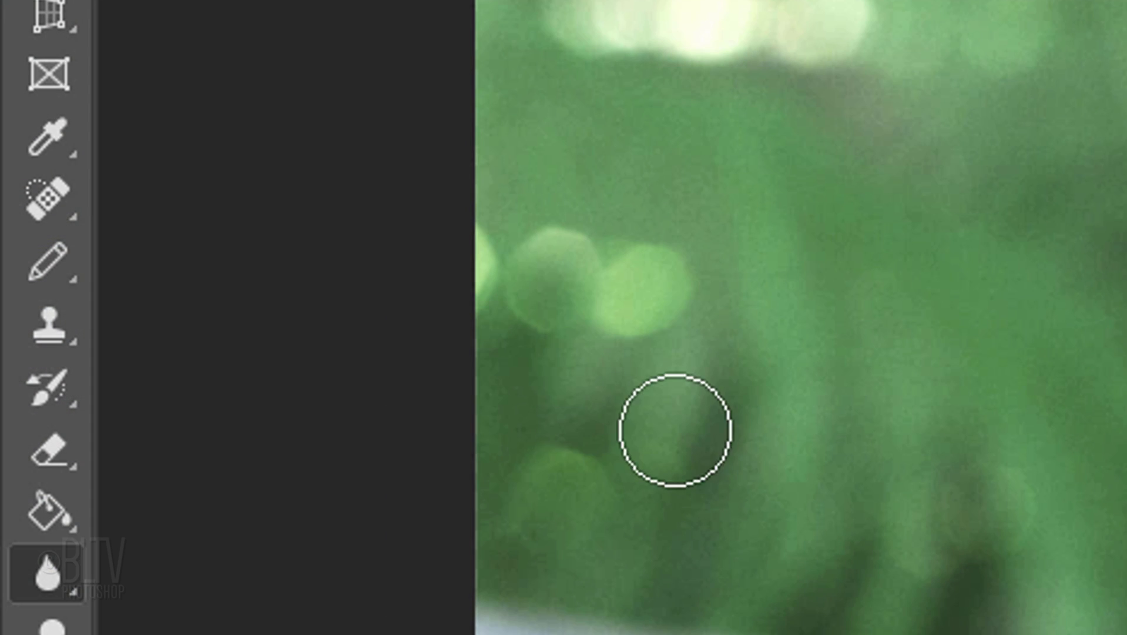
pyautogui.rightClick(48, 262)
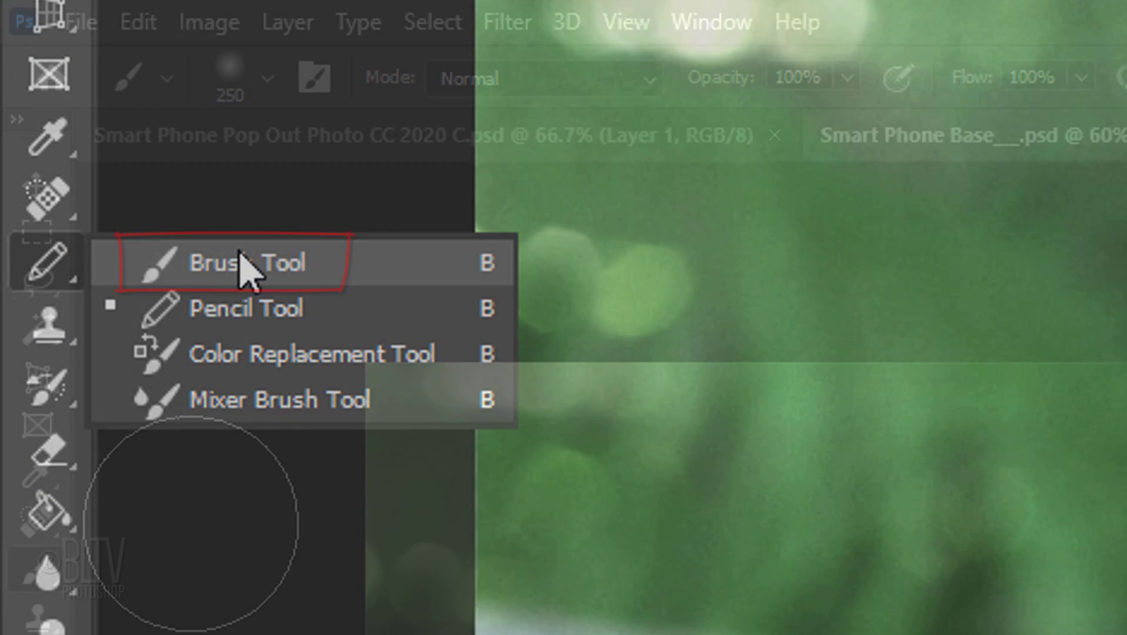
pyautogui.click(241, 263)
pyautogui.click(267, 77)
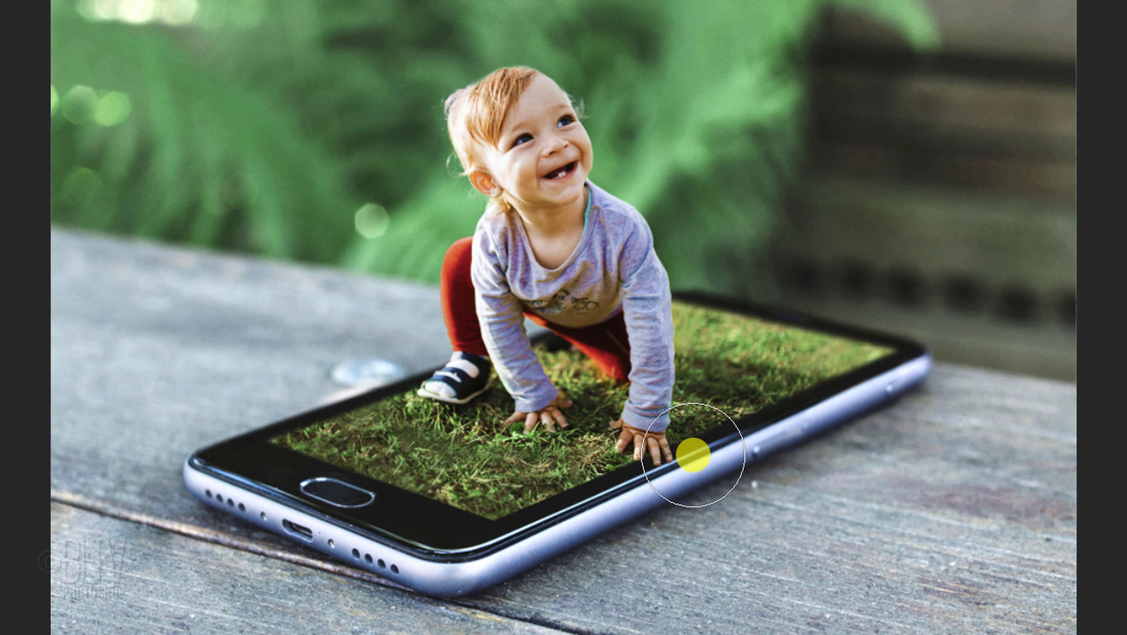
pyautogui.press('[')
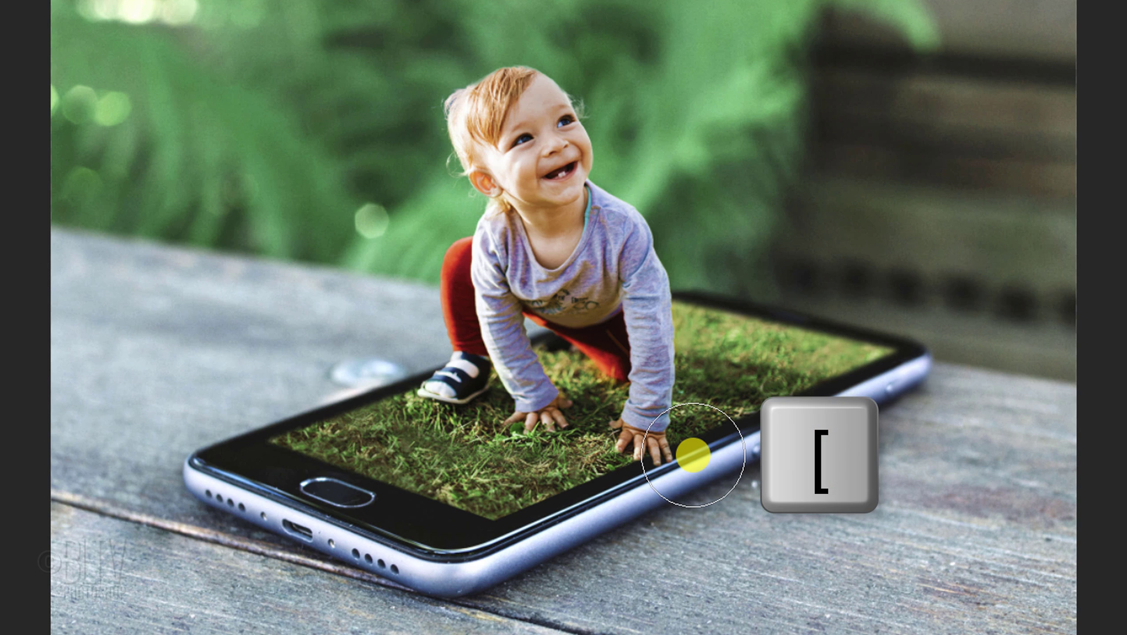
pyautogui.press('[')
pyautogui.press('[')
pyautogui.press('[')
# Step: Paint the shadow outline in black running from the phone's right side toward the bottom-right
pyautogui.moveTo(686, 455)
pyautogui.mouseDown()
pyautogui.moveTo(674, 488)
pyautogui.moveTo(813, 561)
pyautogui.moveTo(1049, 634)
pyautogui.mouseUp()
pyautogui.moveTo(846, 389)
pyautogui.mouseDown()
pyautogui.moveTo(879, 434)
pyautogui.moveTo(1106, 483)
pyautogui.mouseUp()
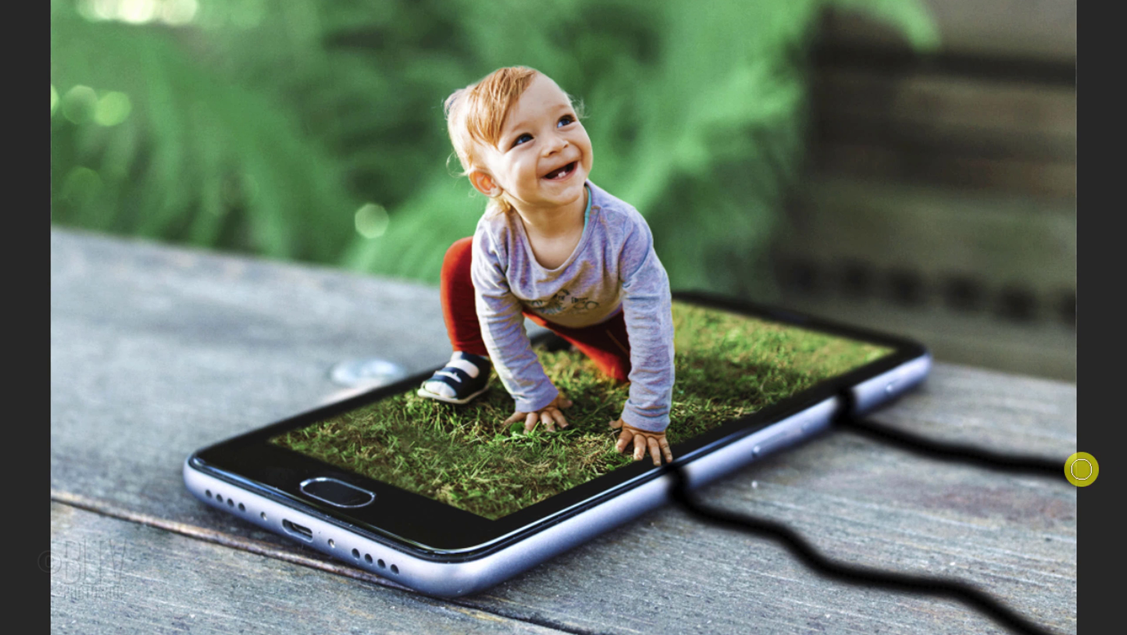
pyautogui.moveTo(709, 455)
pyautogui.mouseDown()
pyautogui.moveTo(688, 465)
pyautogui.moveTo(759, 427)
pyautogui.moveTo(706, 460)
pyautogui.mouseUp()
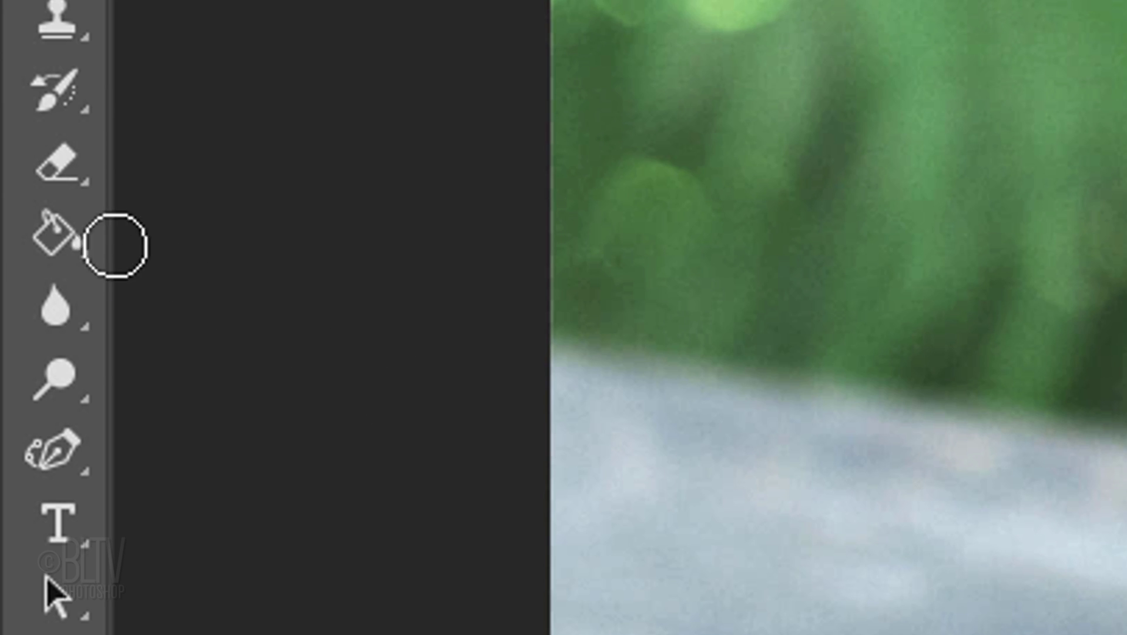
# Step: Fill the shadow shape with black using the Paint Bucket and extend it toward the bottom-right corner
pyautogui.rightClick(88, 241)
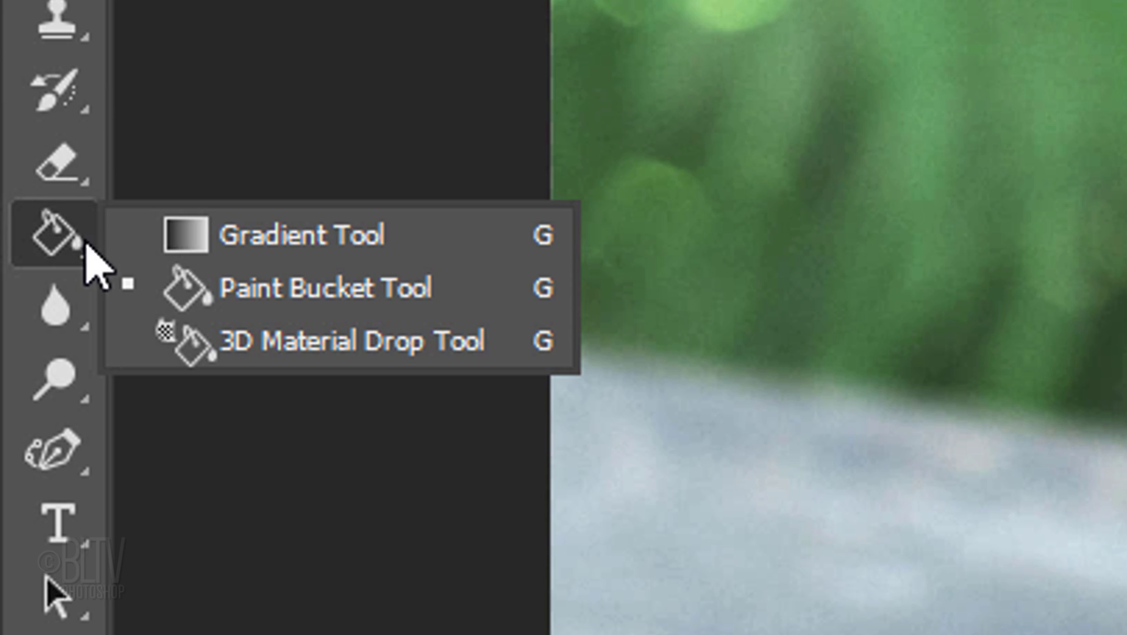
pyautogui.click(292, 286)
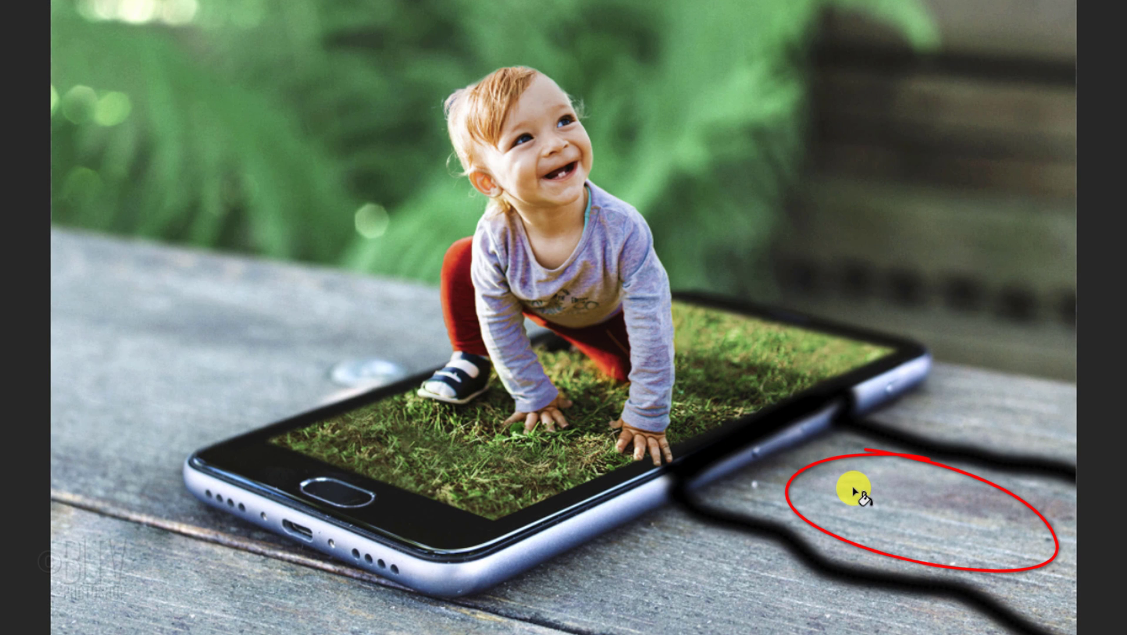
pyautogui.click(854, 488)
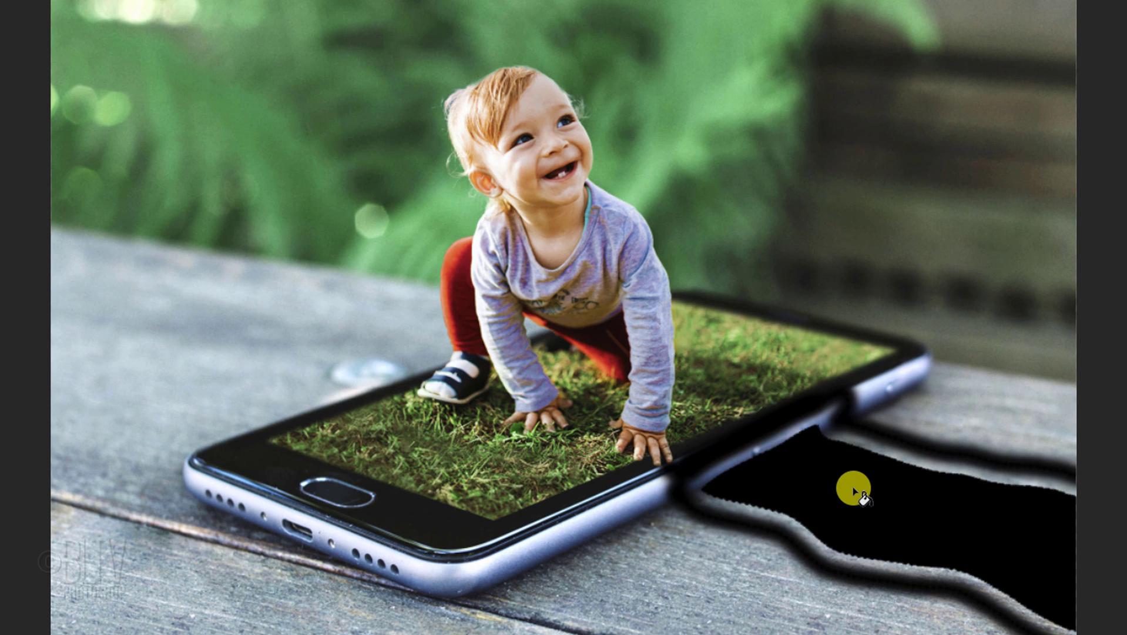
pyautogui.press('b')
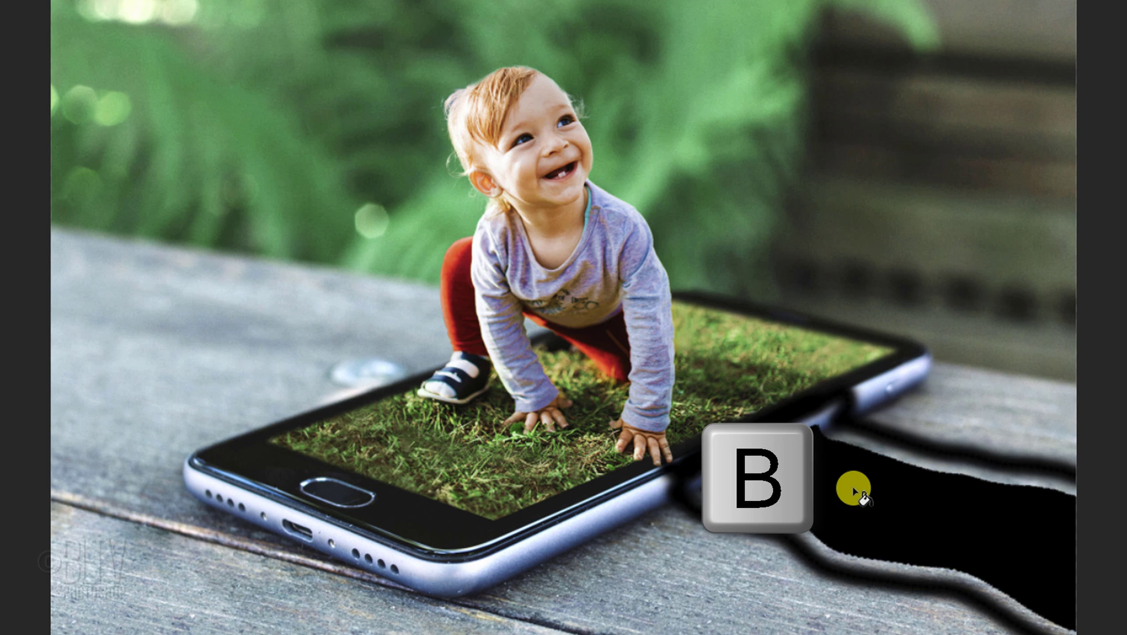
pyautogui.moveTo(825, 418)
pyautogui.mouseDown()
pyautogui.moveTo(938, 455)
pyautogui.moveTo(844, 440)
pyautogui.moveTo(899, 459)
pyautogui.moveTo(718, 502)
pyautogui.moveTo(808, 530)
pyautogui.moveTo(814, 545)
pyautogui.moveTo(983, 583)
pyautogui.moveTo(1081, 629)
pyautogui.mouseUp()
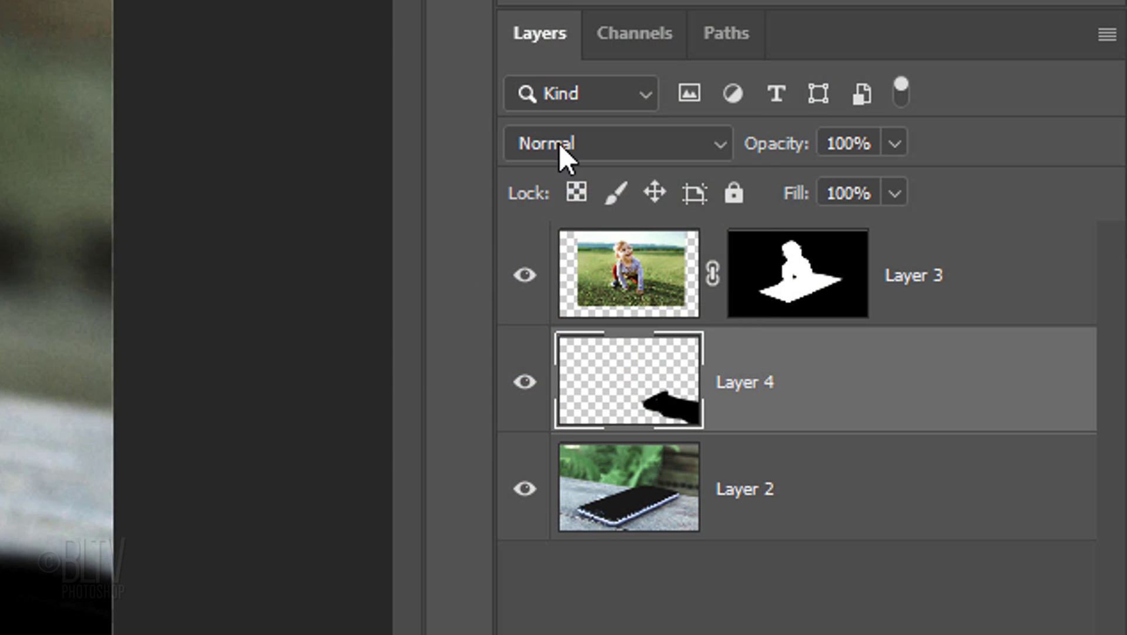
# Step: Blend Layer 4's shadow as Multiply, lower its opacity to 38%, and add a white layer mask
pyautogui.click(560, 142)
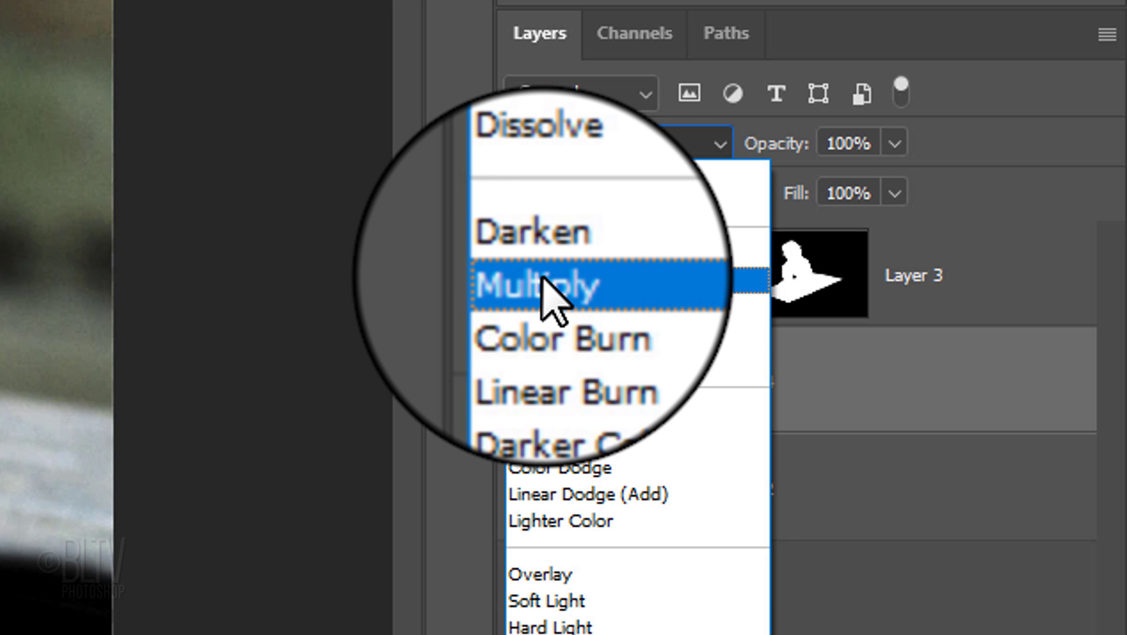
pyautogui.click(540, 279)
pyautogui.click(895, 143)
pyautogui.moveTo(905, 180); pyautogui.dragTo(795, 188)
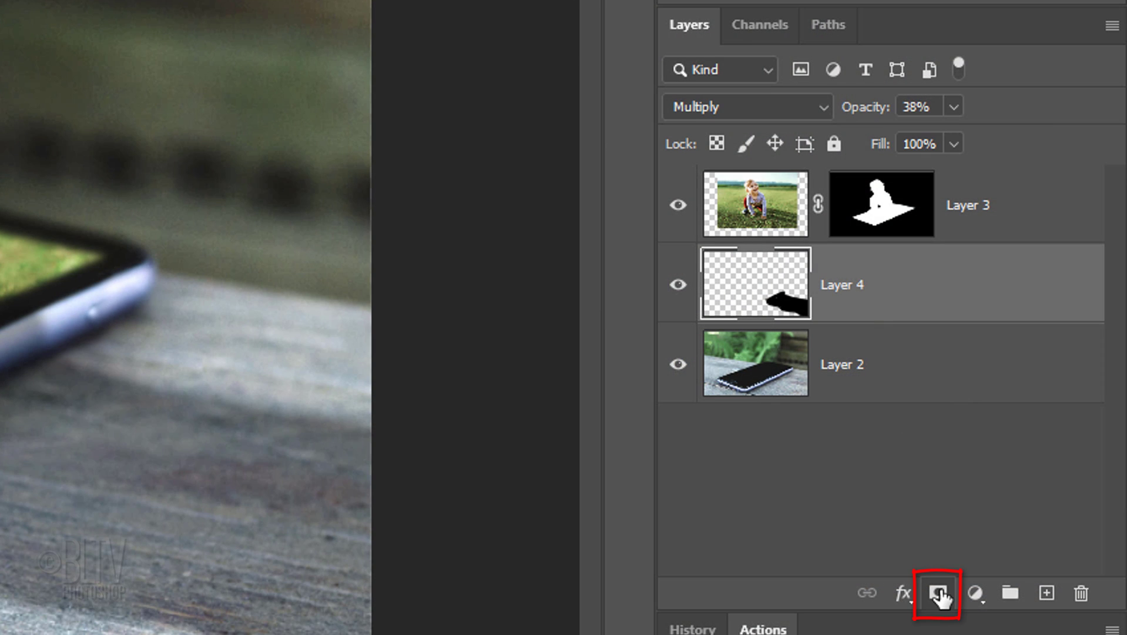
pyautogui.click(939, 594)
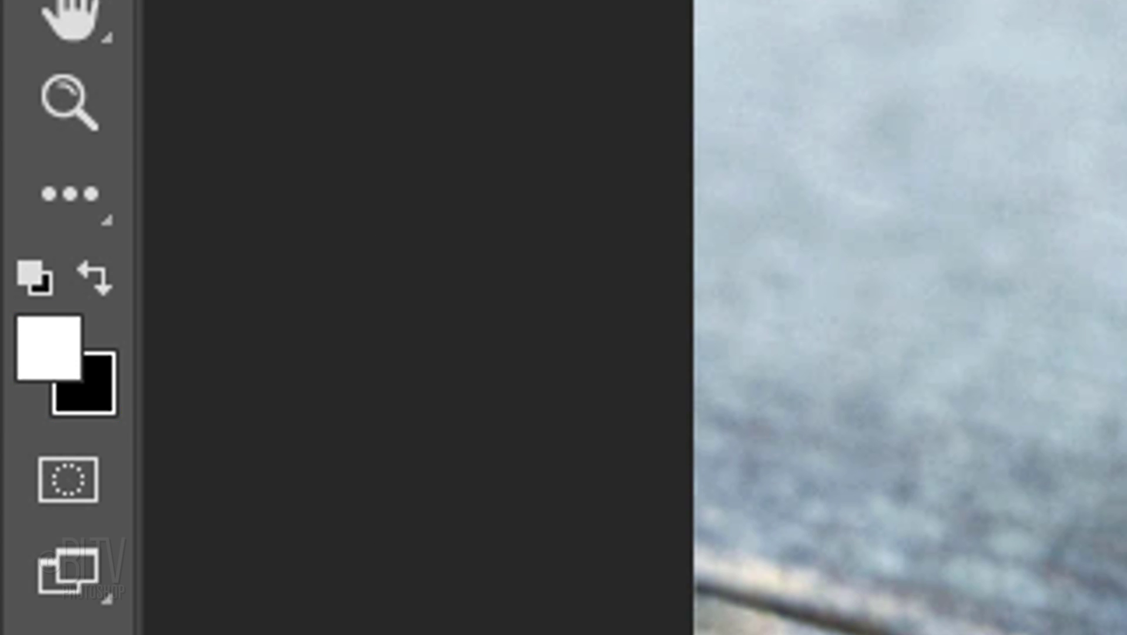
# Step: Paint black on the shadow mask along the phone's side edge, with the brush at 54% opacity
pyautogui.press('x')
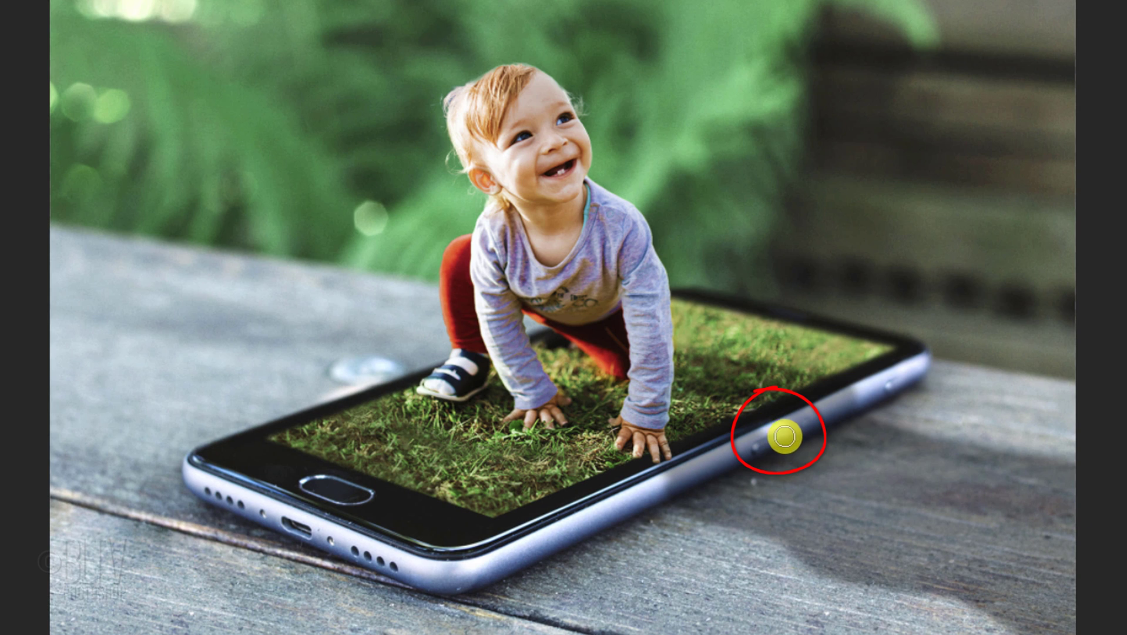
pyautogui.moveTo(785, 436); pyautogui.dragTo(780, 456)
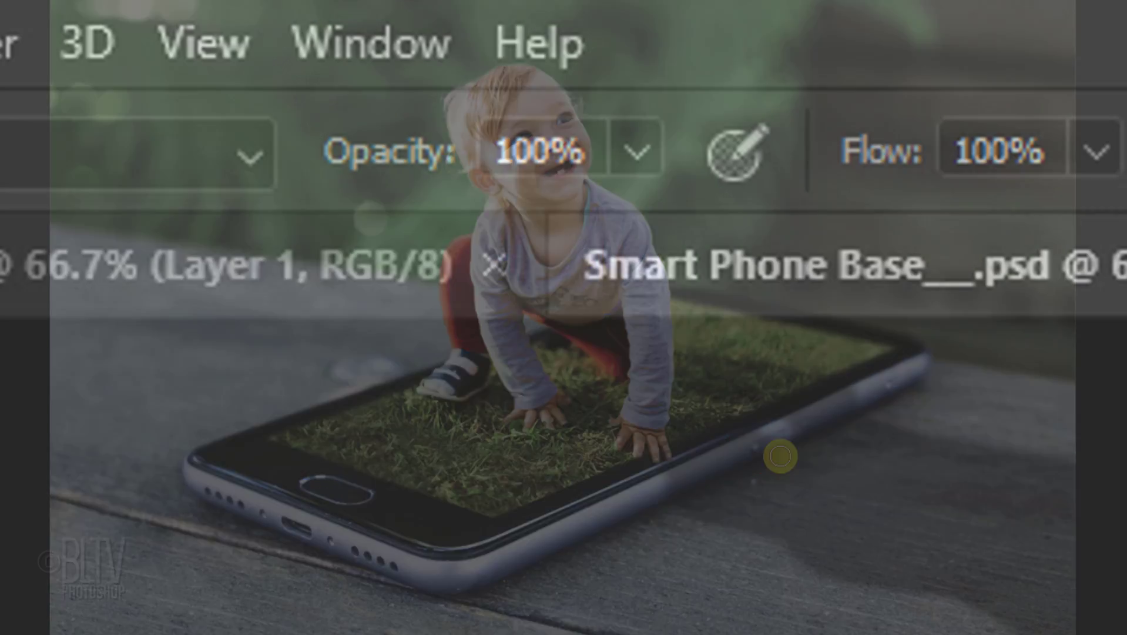
pyautogui.click(645, 151)
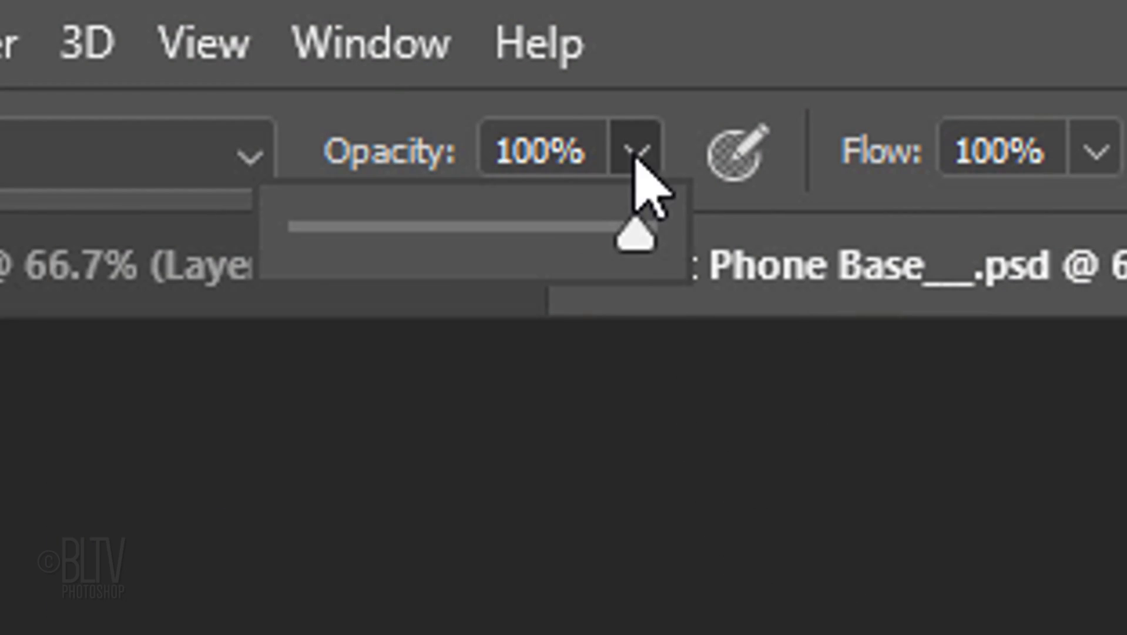
pyautogui.moveTo(644, 241); pyautogui.dragTo(442, 265)
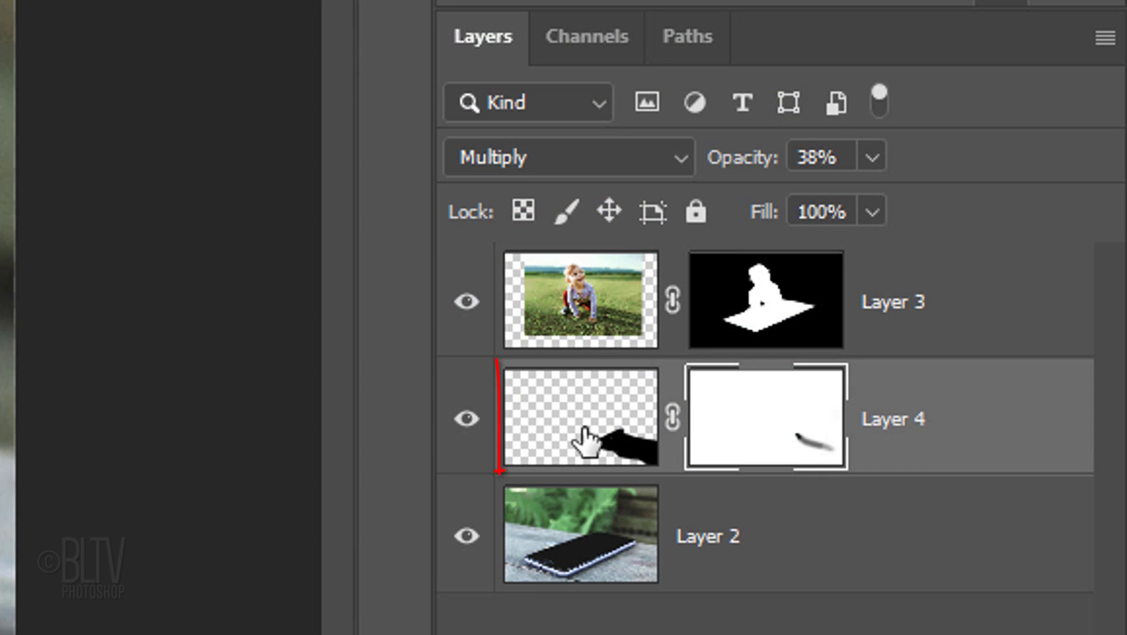
# Step: Lower the shadow layer's opacity to 26%
pyautogui.click(585, 441)
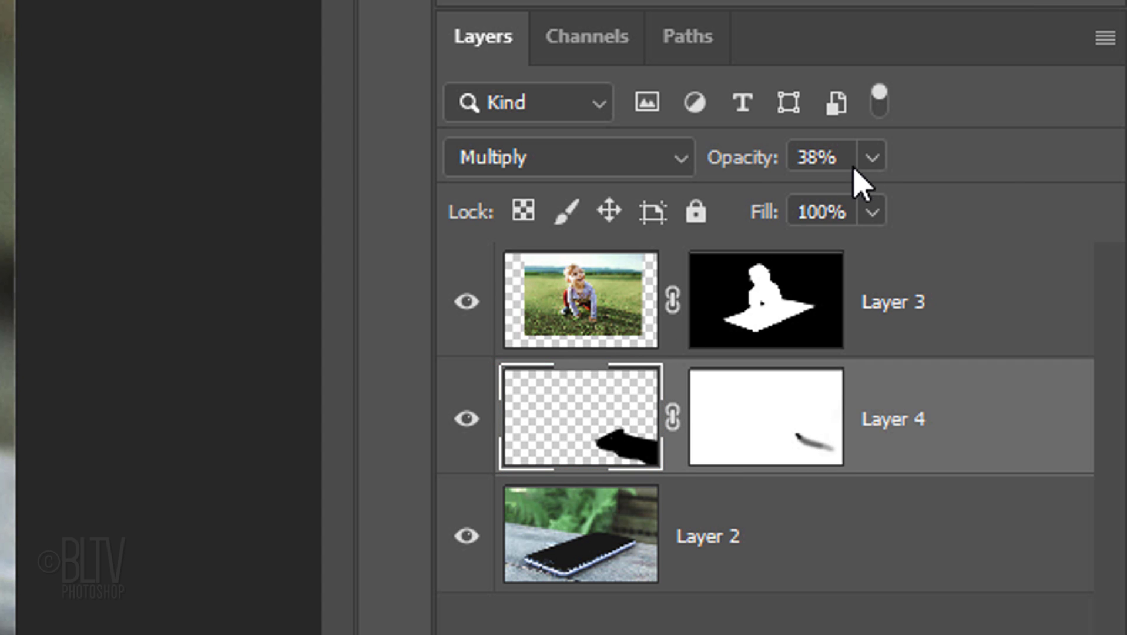
pyautogui.click(873, 157)
pyautogui.moveTo(870, 204); pyautogui.dragTo(854, 203)
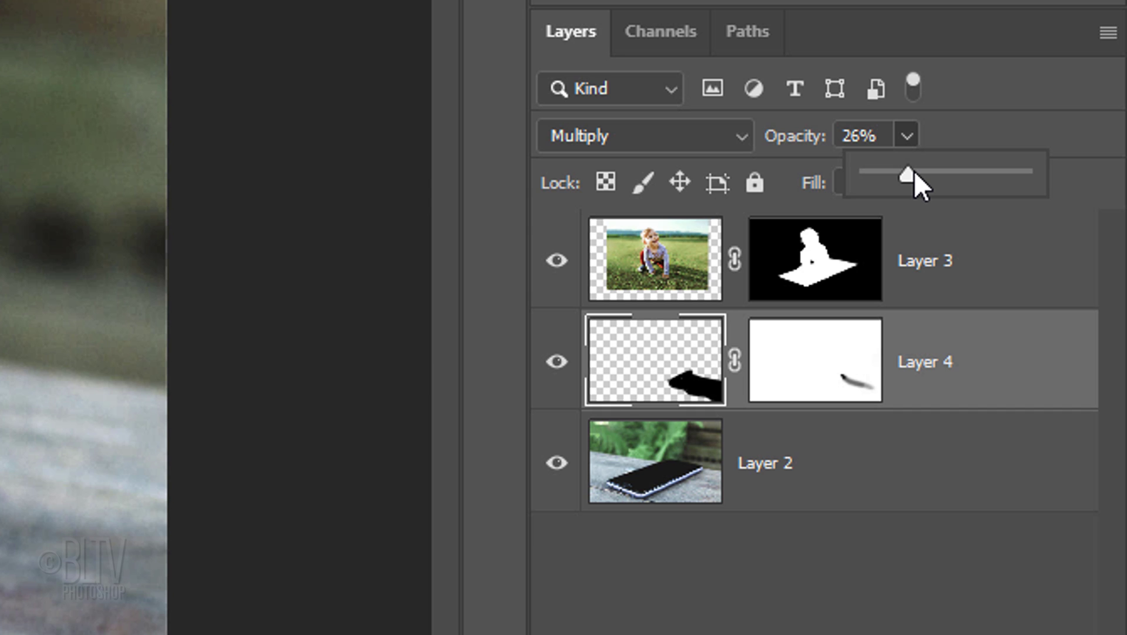
# Step: Convert shadow Layer 4 to a smart object and apply a Gaussian Blur with radius 20 px
pyautogui.click(1104, 35)
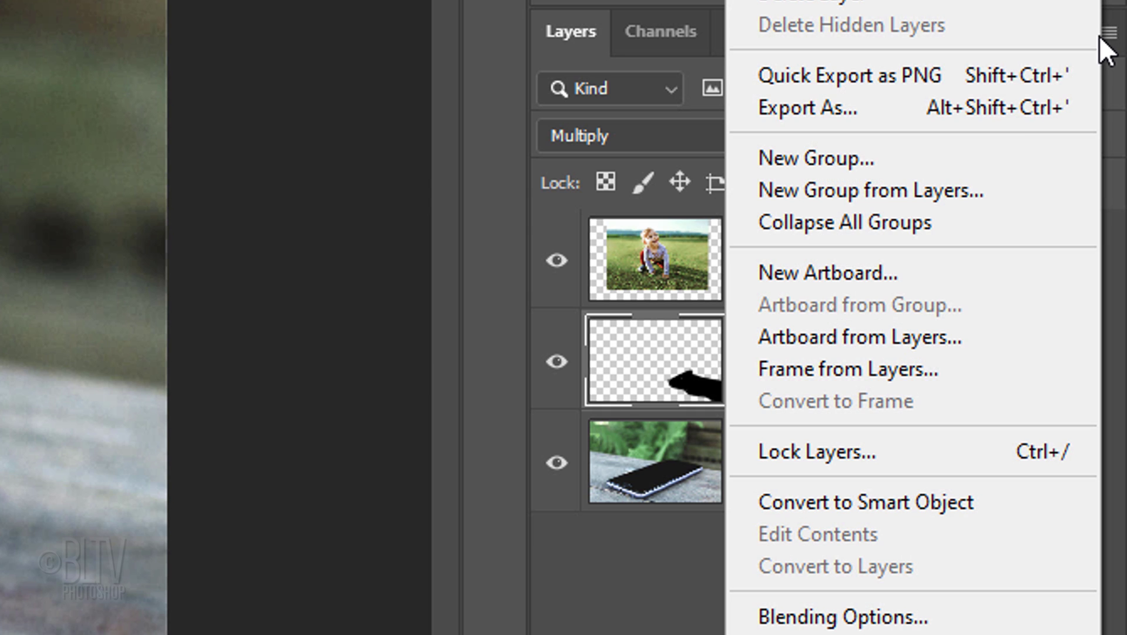
pyautogui.click(837, 498)
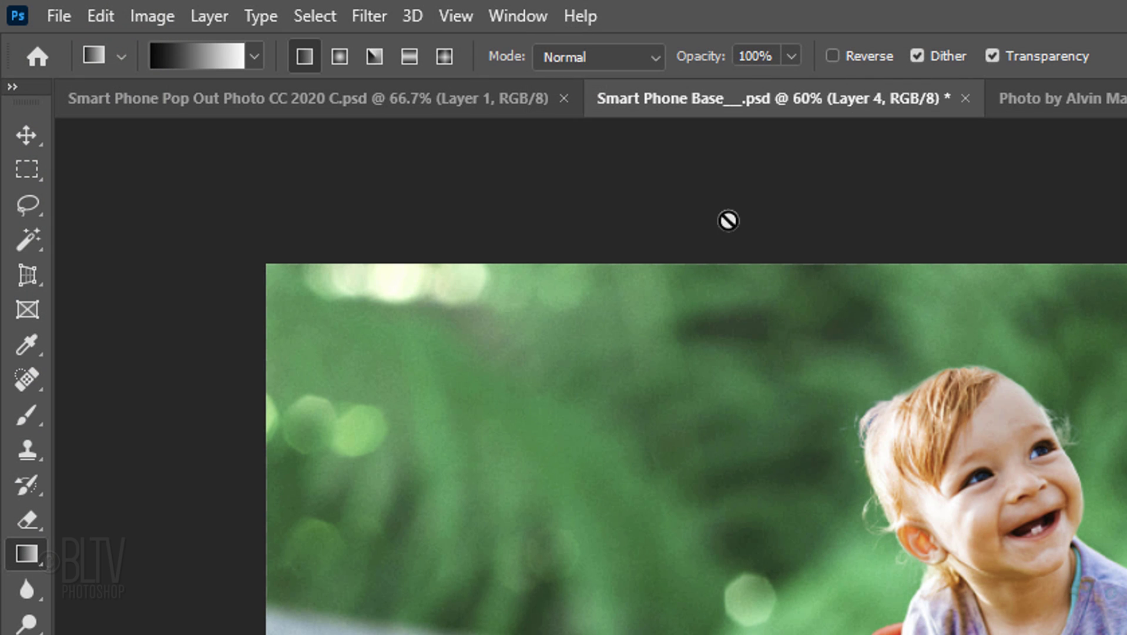
pyautogui.click(372, 14)
pyautogui.moveTo(396, 322)
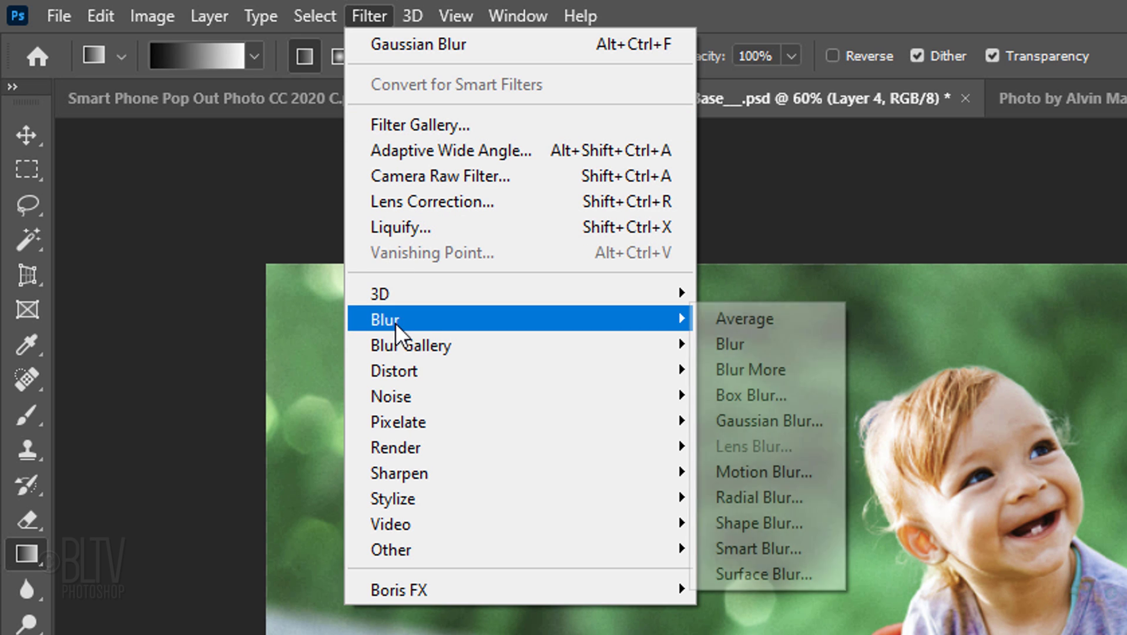
pyautogui.click(747, 422)
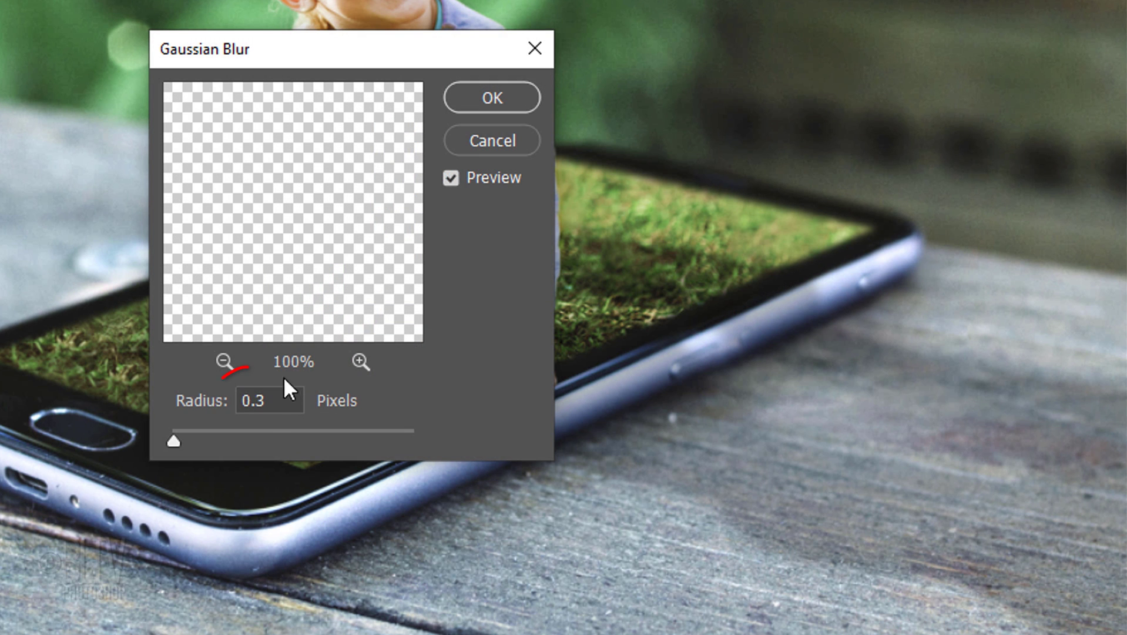
pyautogui.write('20')
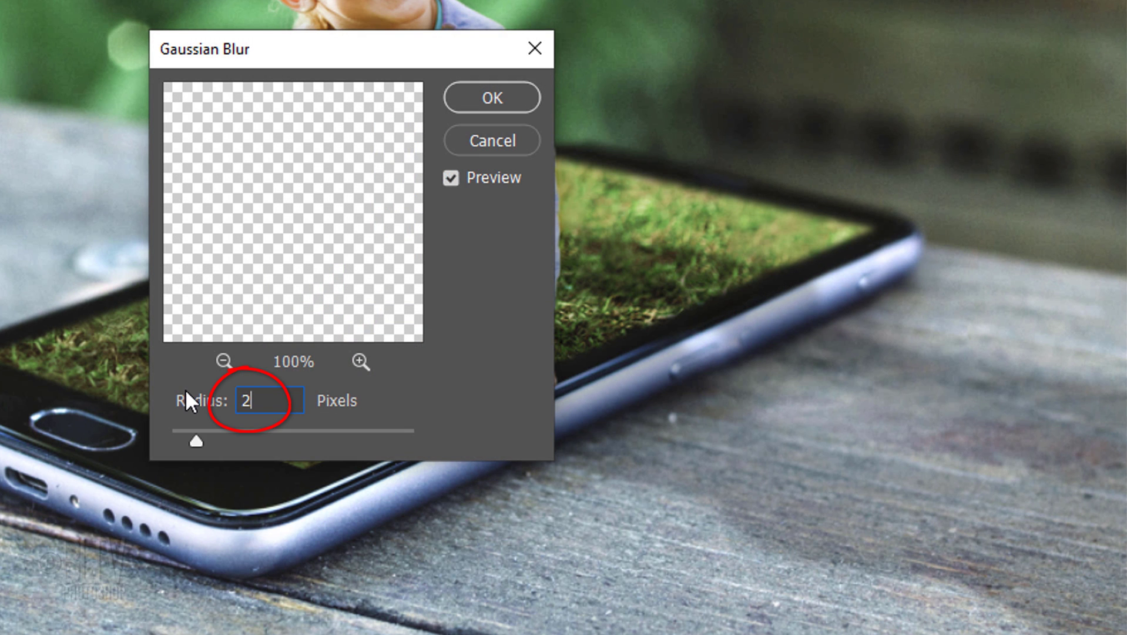
pyautogui.click(492, 99)
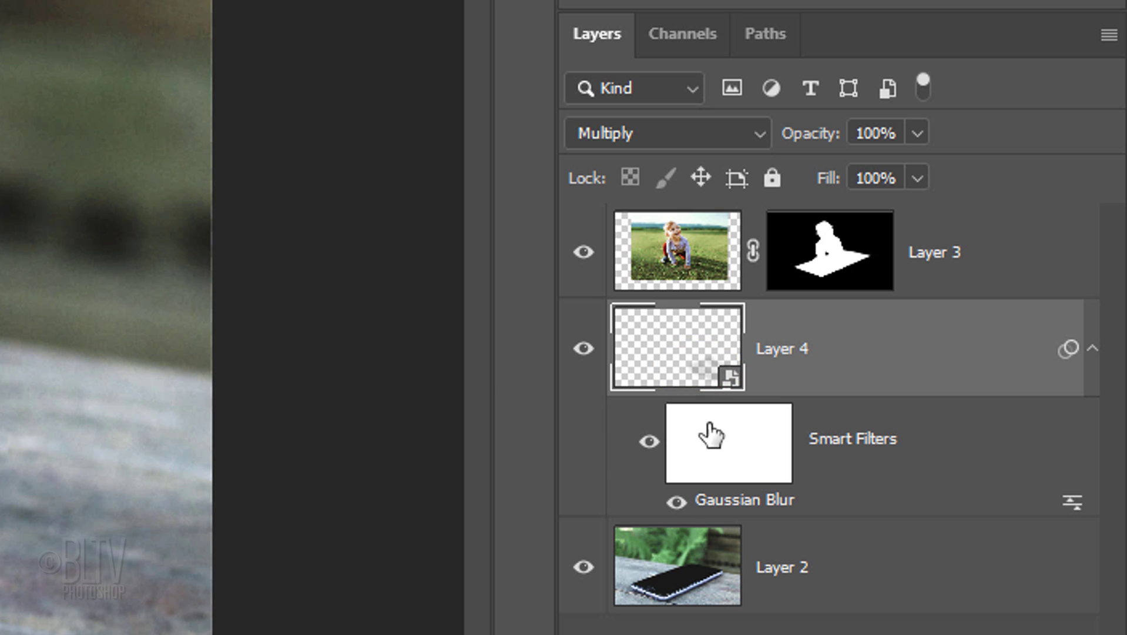
# Step: Draw a black-to-white linear gradient on the Smart Filters mask, from the phone edge toward the lower right
pyautogui.click(730, 441)
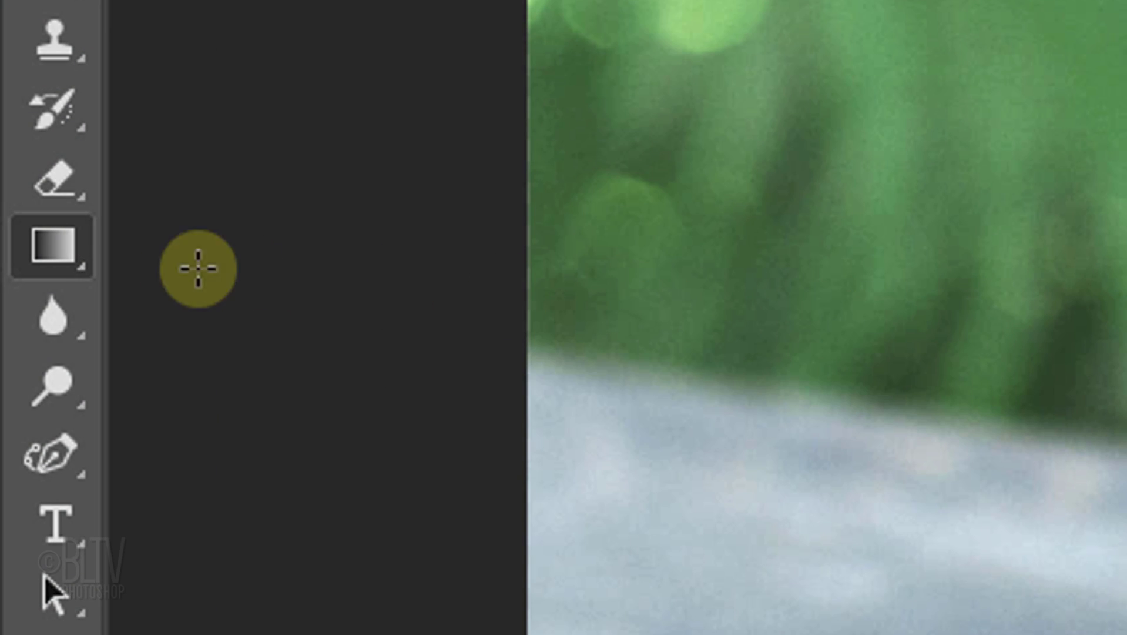
pyautogui.rightClick(53, 245)
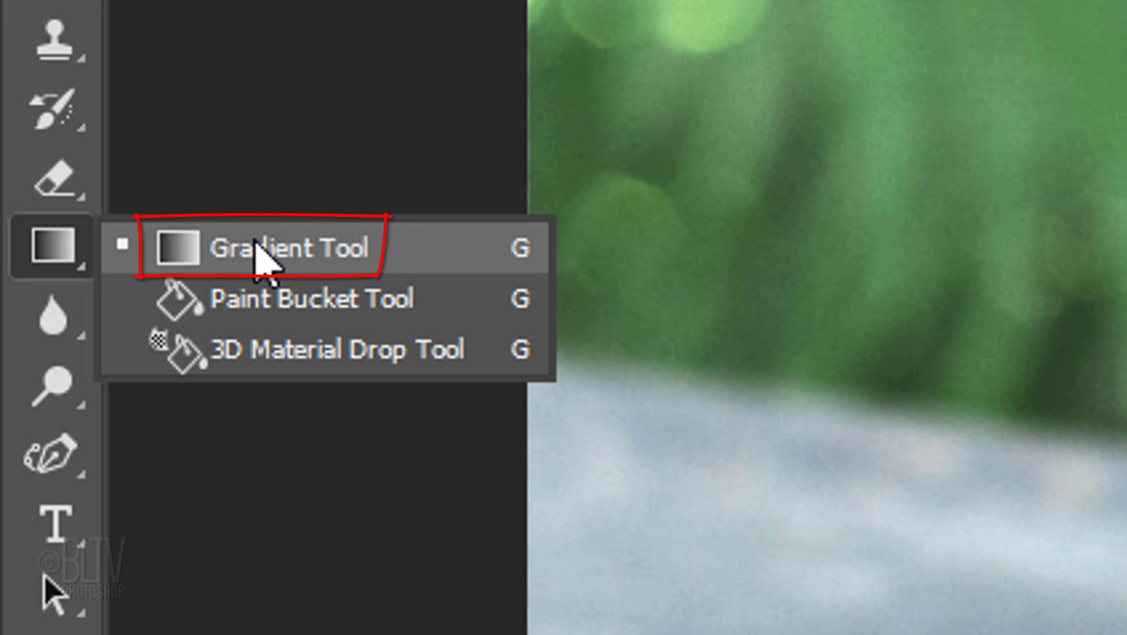
pyautogui.click(258, 247)
pyautogui.click(431, 95)
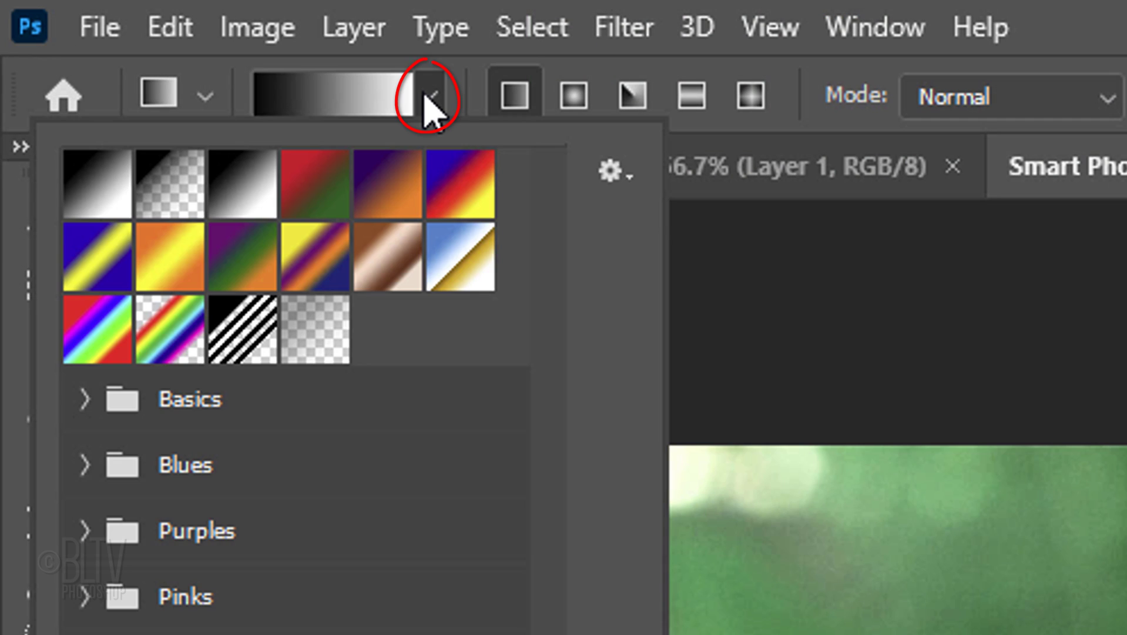
pyautogui.click(241, 182)
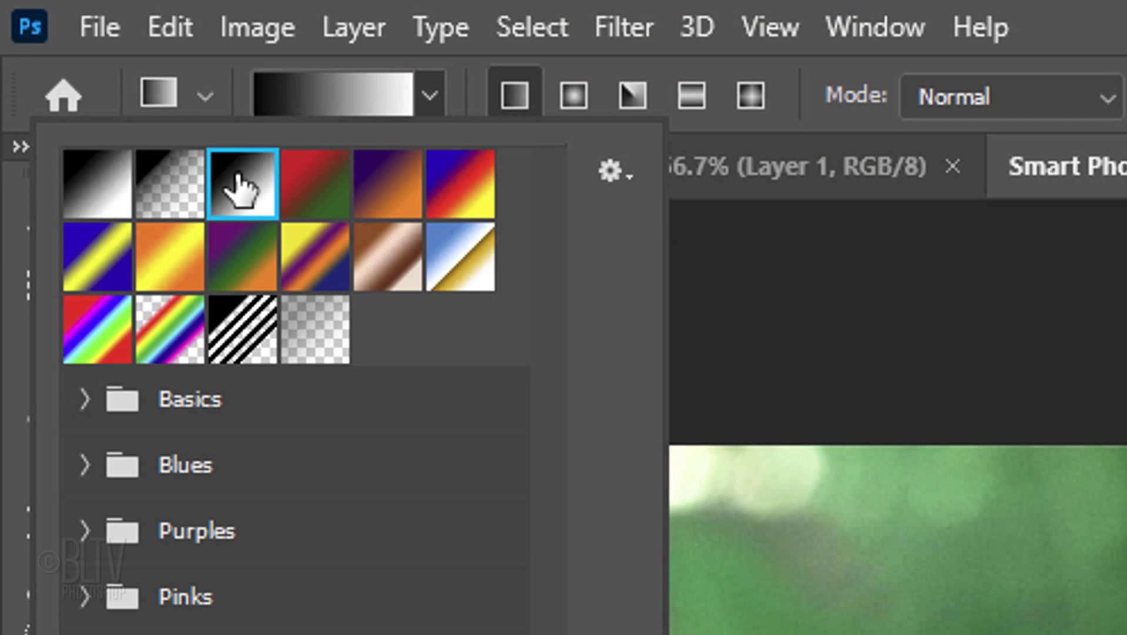
pyautogui.click(515, 99)
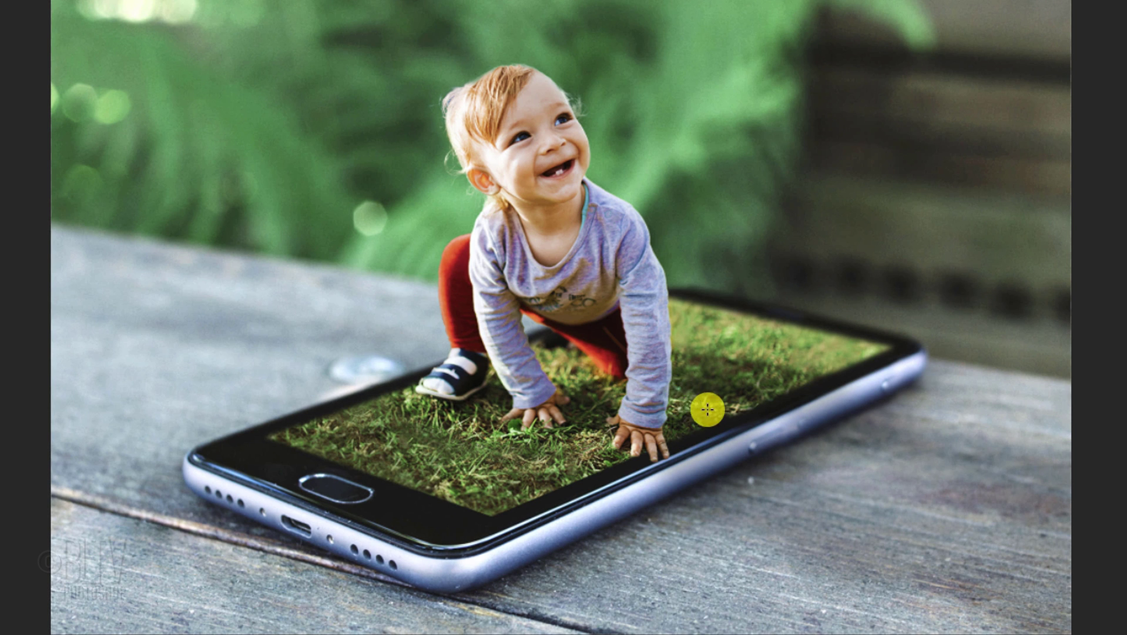
pyautogui.moveTo(754, 423)
pyautogui.mouseDown()
pyautogui.moveTo(843, 456)
pyautogui.moveTo(957, 471)
pyautogui.mouseUp()
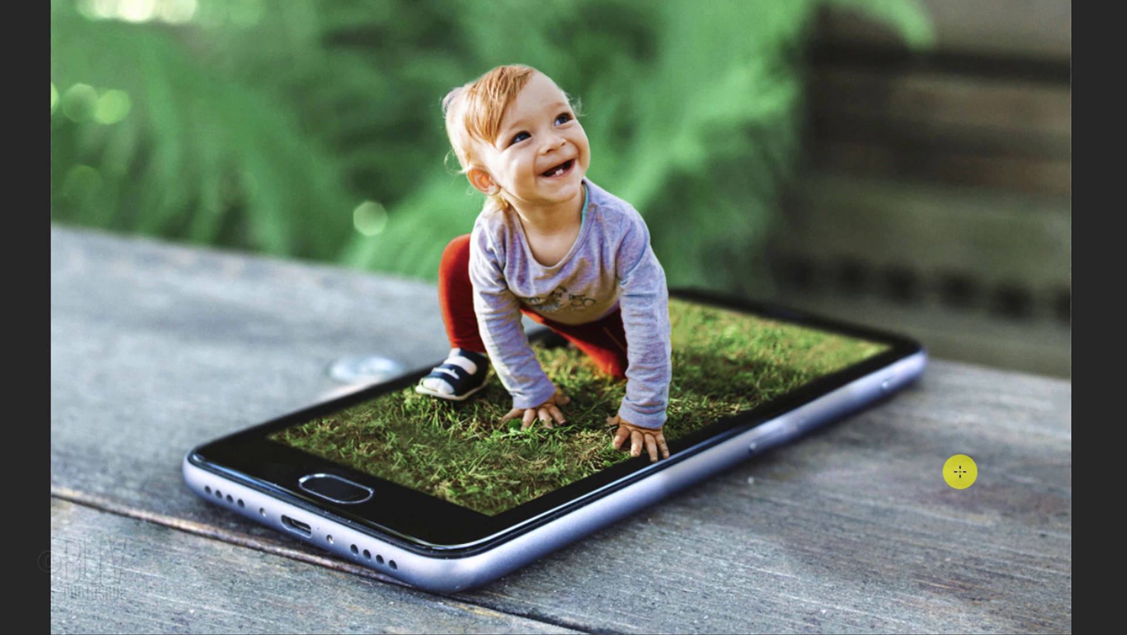